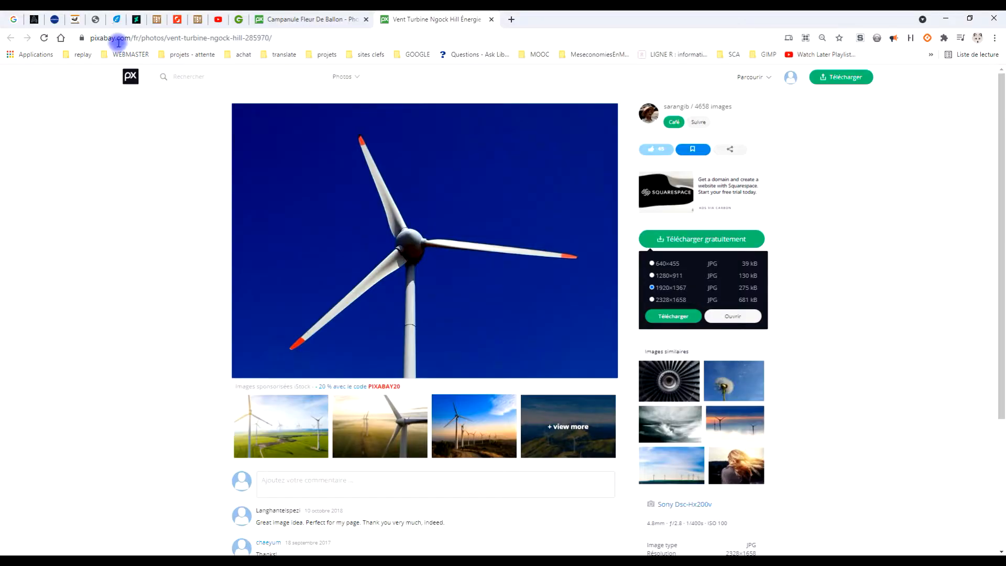
Copy the large wind turbine photo from its Pixabay page
click(228, 38)
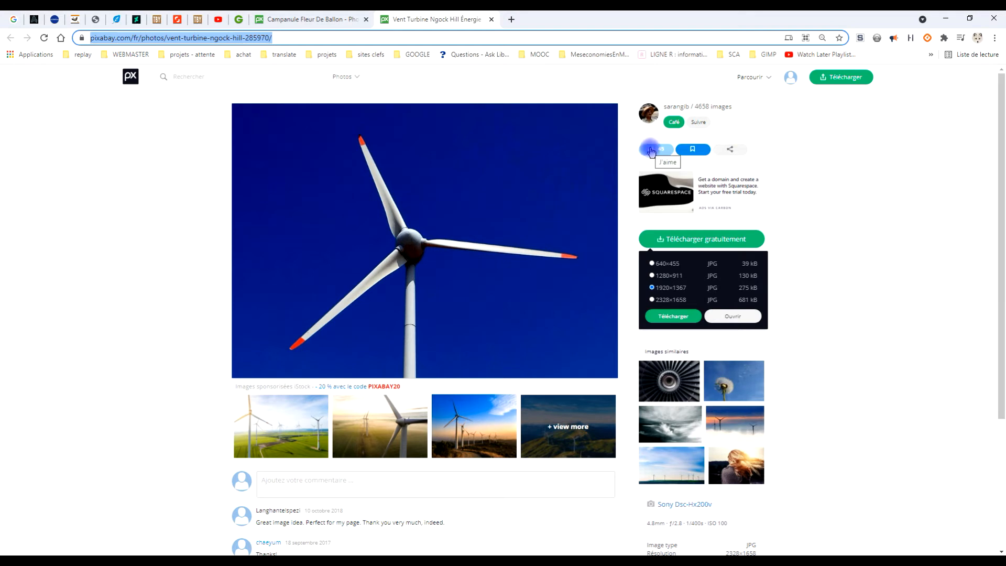
click(729, 239)
click(723, 240)
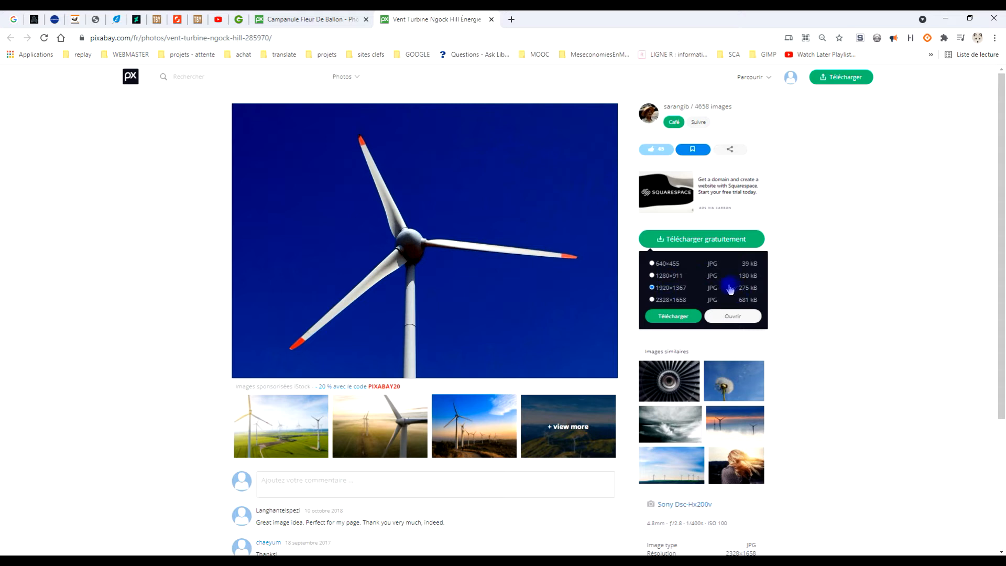
right_click(401, 178)
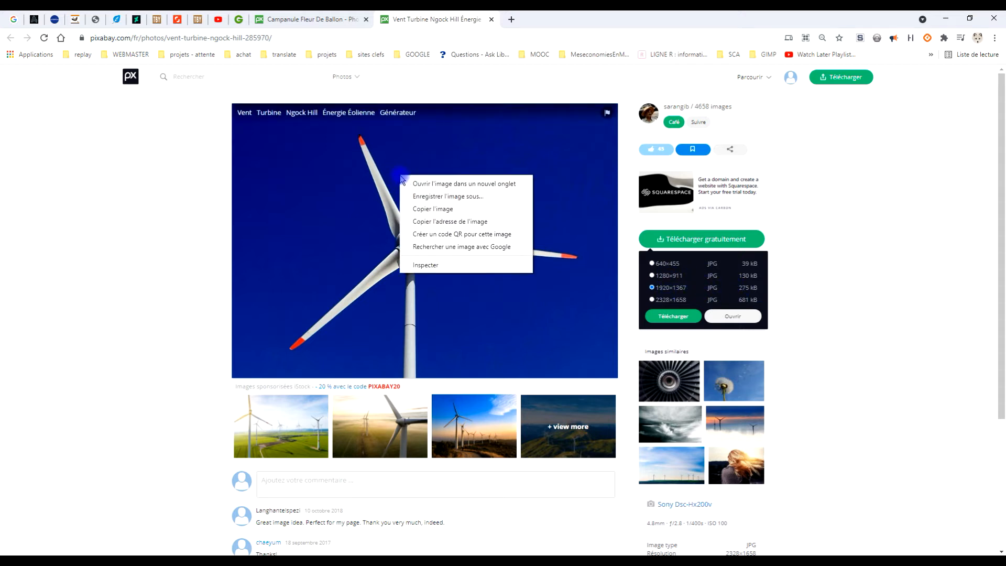
click(439, 210)
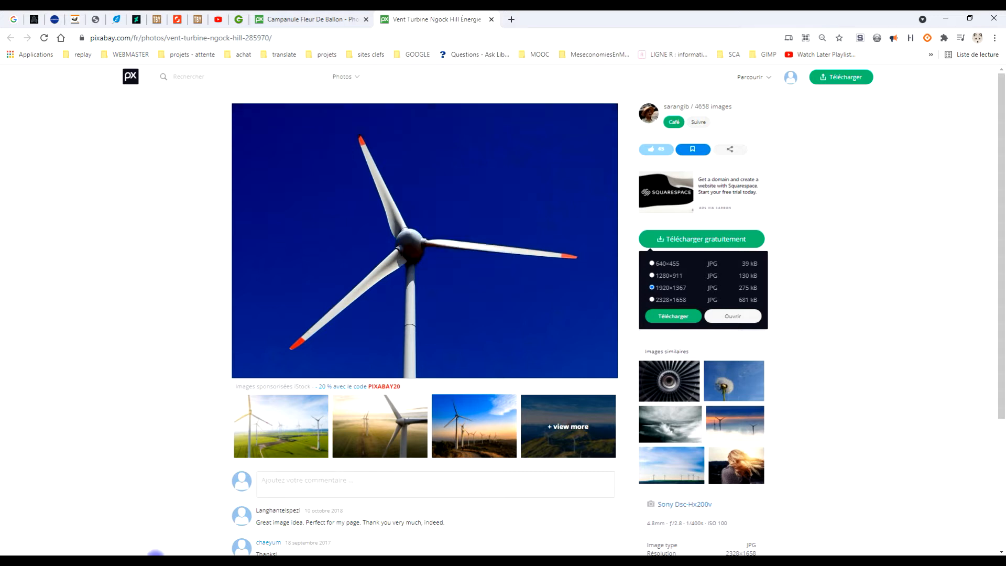
Switch to GIMP and paste the copied photo as a new image
click(159, 551)
click(43, 32)
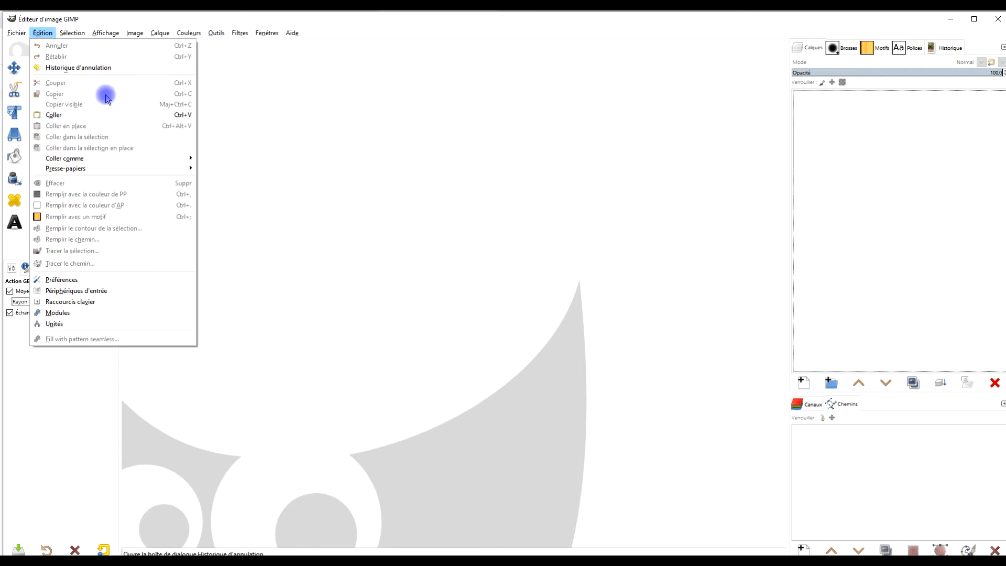
mouse_move(131, 158)
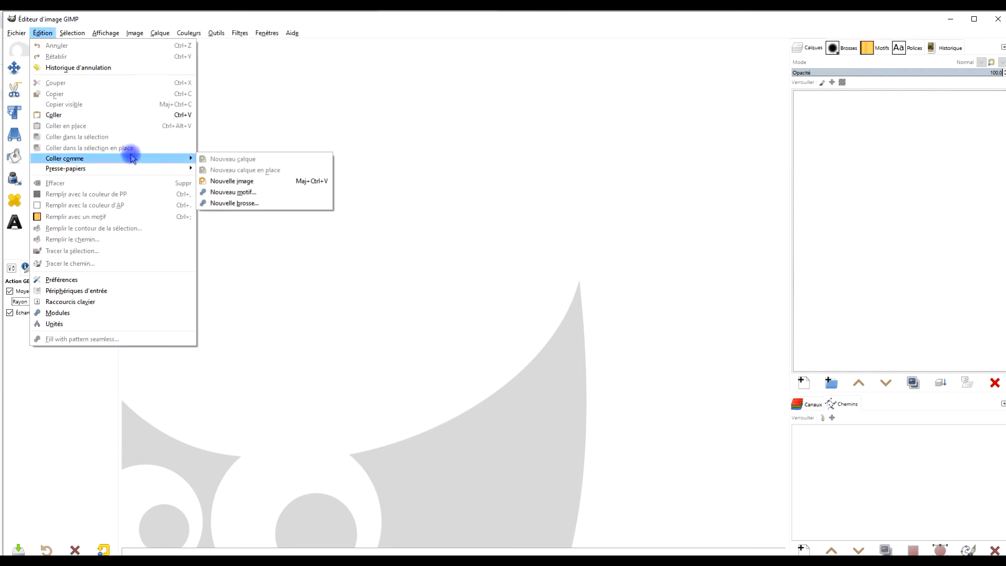
click(258, 181)
Rename the pasted photo's layer as éolienne
double_click(869, 98)
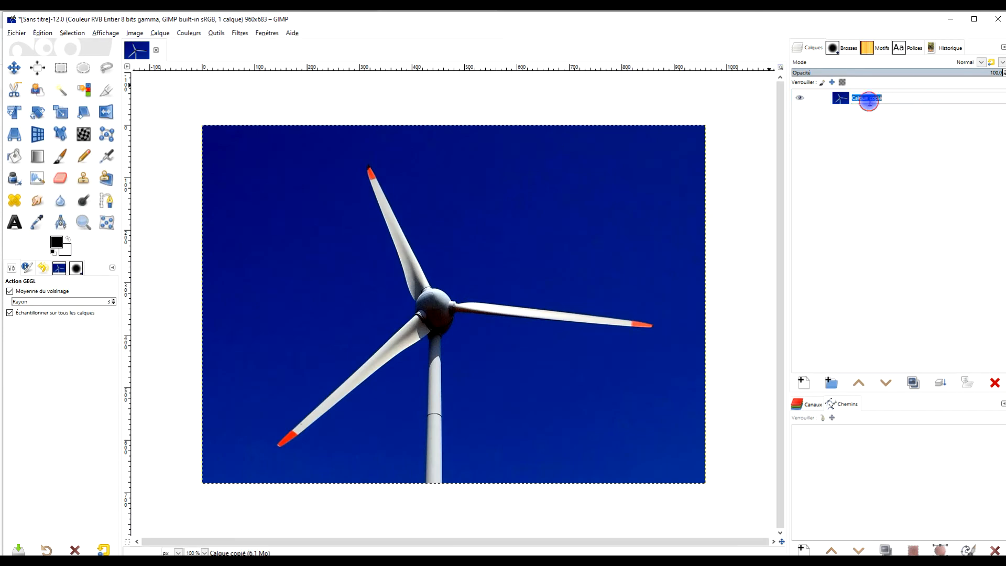
text(é)
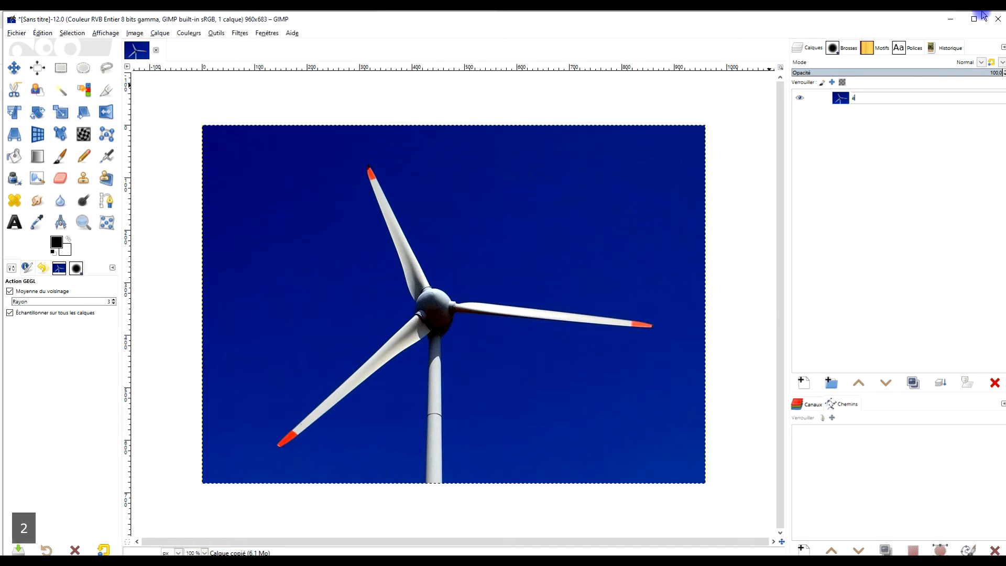
text(olienne)
key(Return)
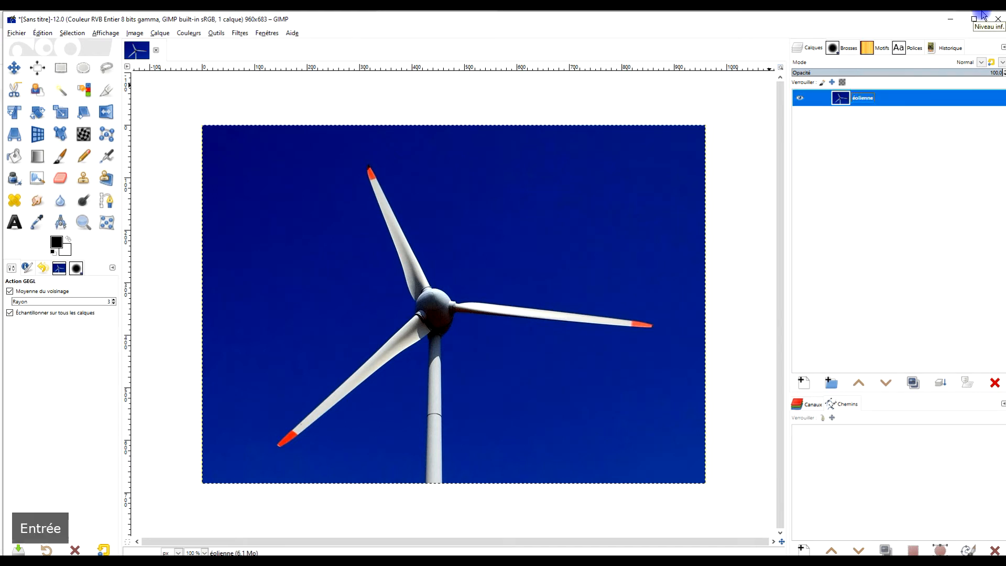
Open the G'MIC-Qt filter for the éolienne layer and search its filters for blur
click(240, 33)
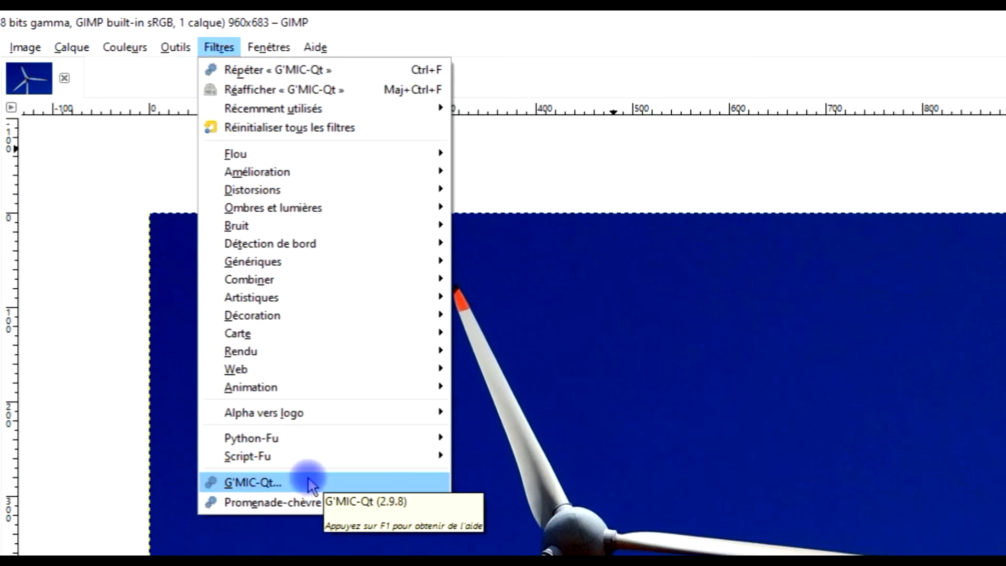
click(312, 483)
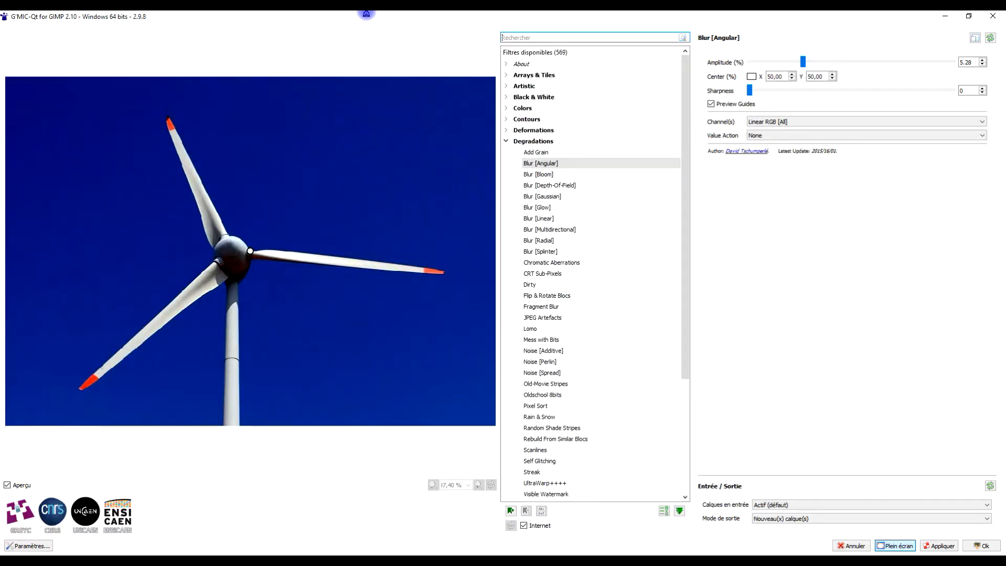
click(569, 34)
text(blur)
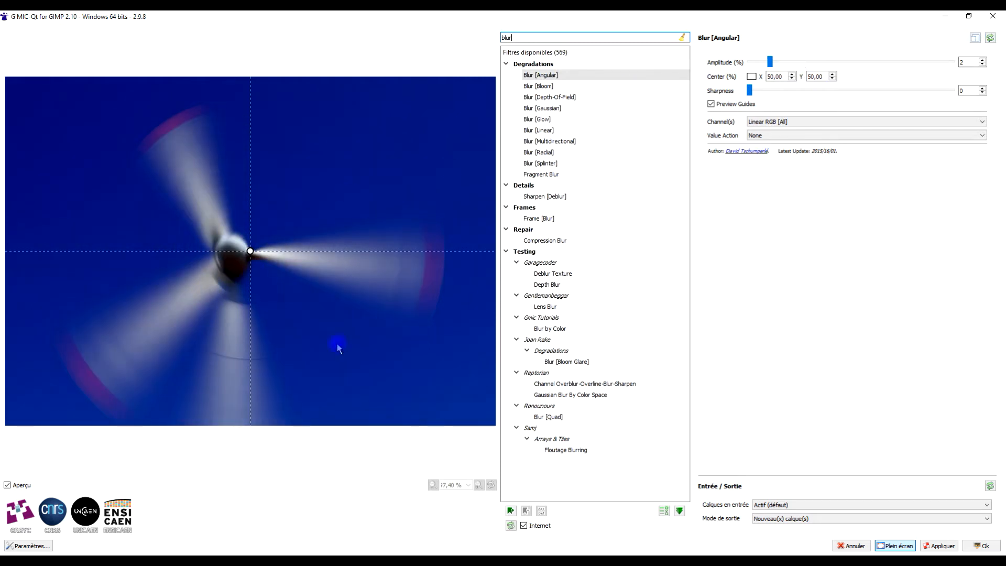
Centre the Blur [Angular] effect on the turbine hub at X 44.75, Y 49.40 and set its amplitude to 2.7%
drag(773, 63, 803, 64)
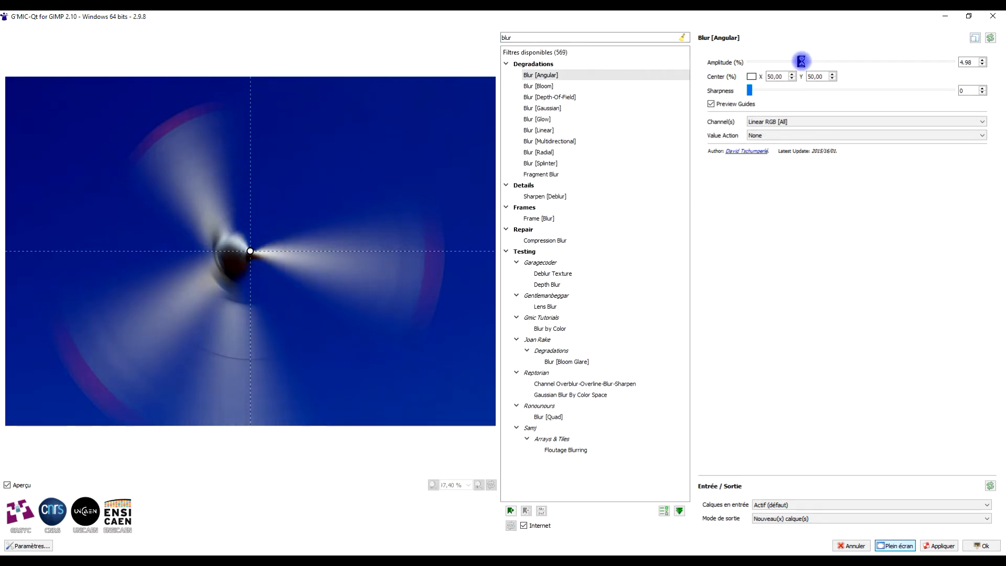
drag(801, 63, 835, 62)
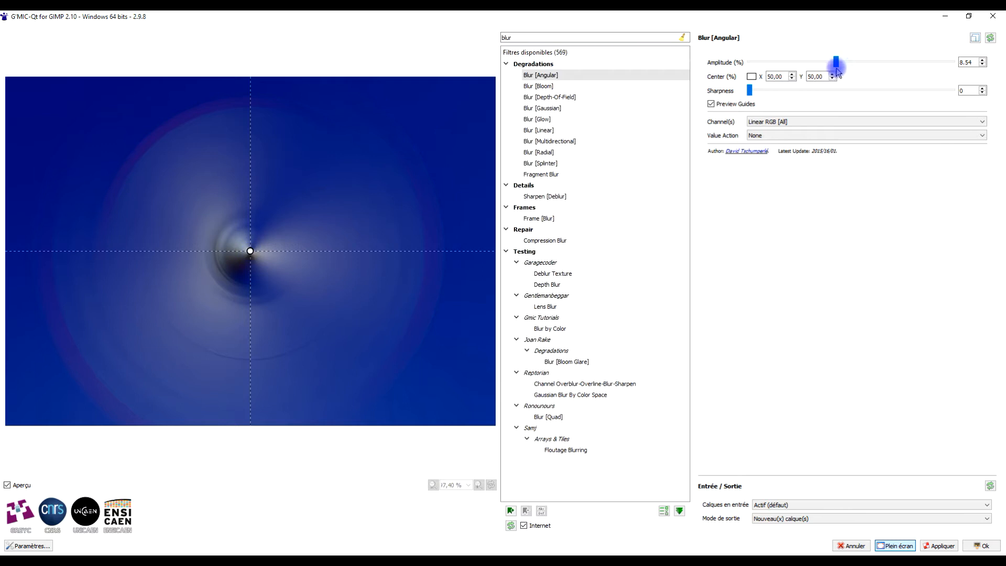
click(203, 227)
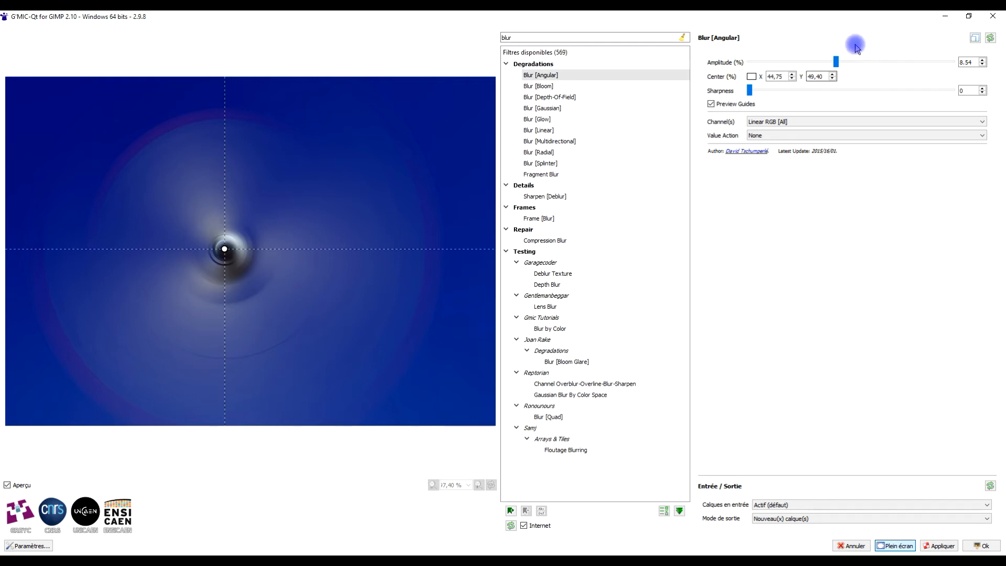
drag(836, 62, 773, 64)
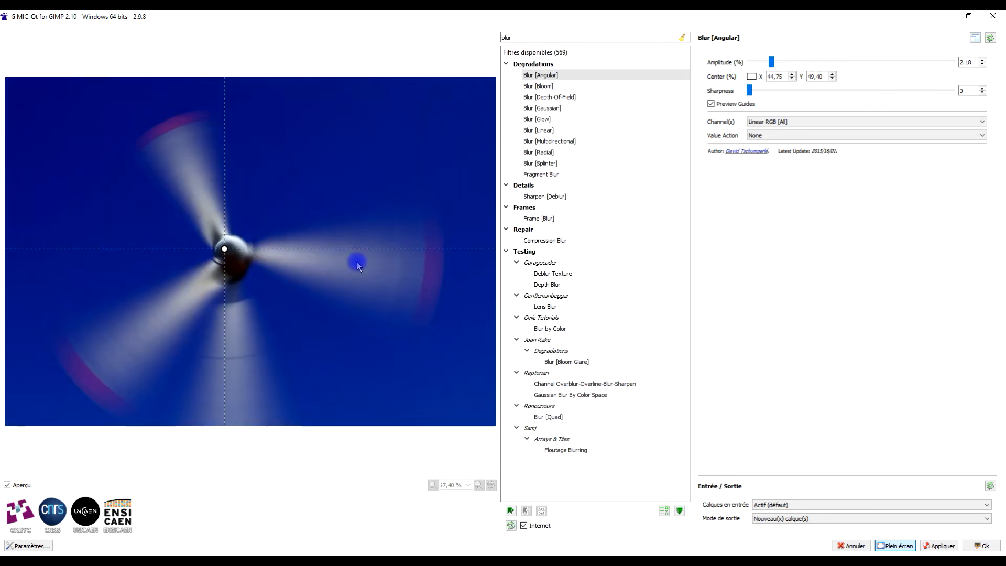
drag(773, 64, 775, 65)
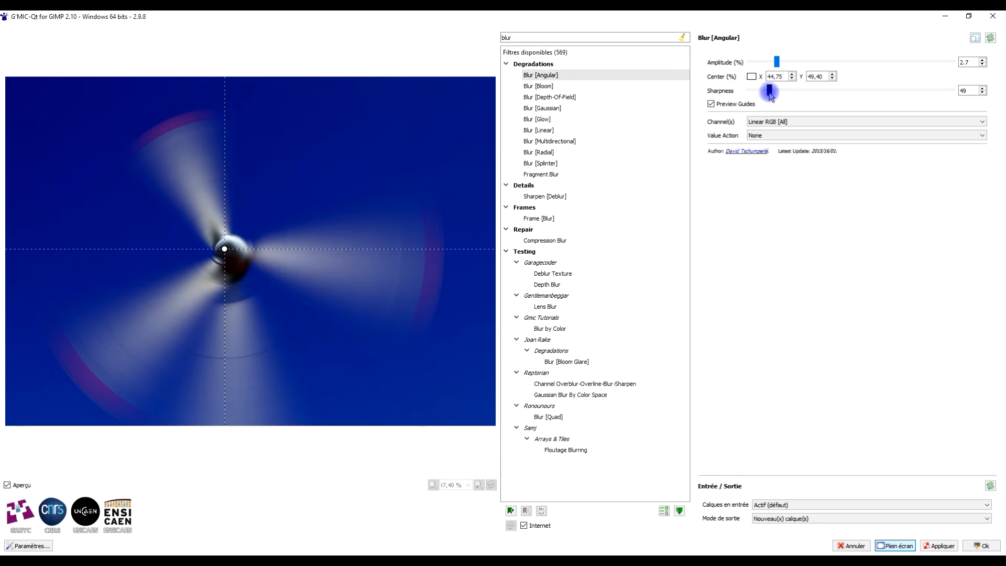
Set the angular blur's sharpness to 8 and apply the filter with its output on a new layer
drag(770, 91, 848, 96)
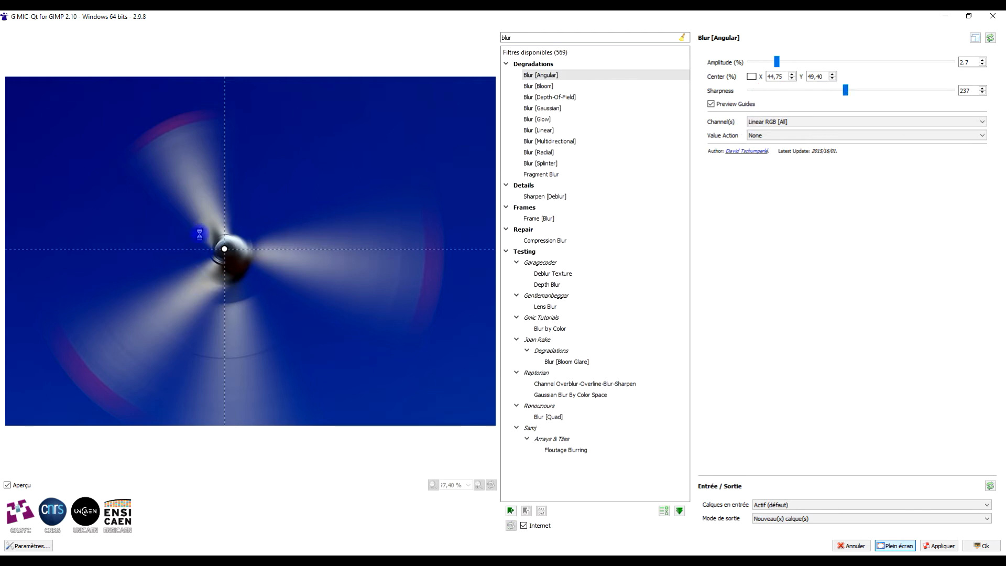
drag(838, 91, 753, 96)
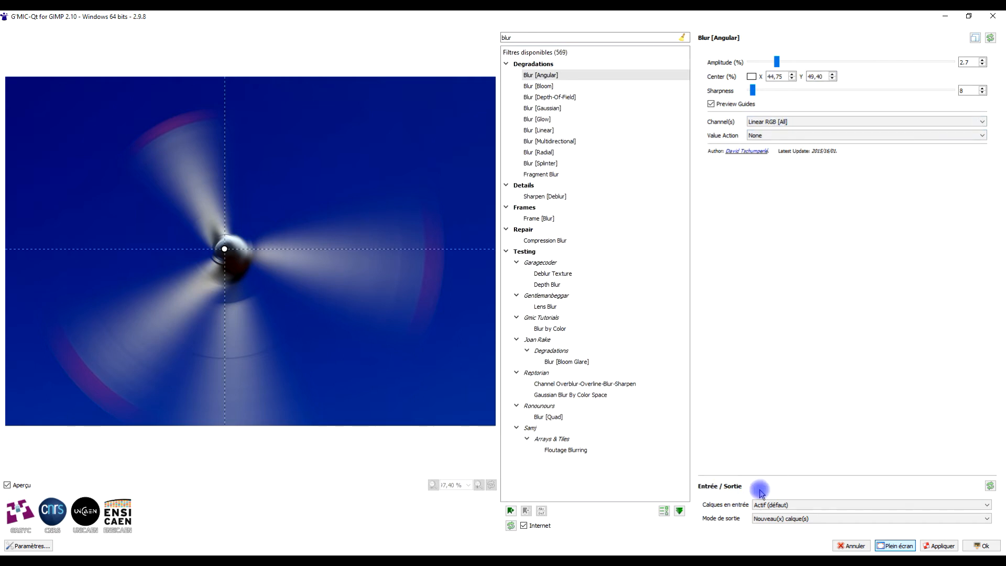
click(804, 520)
click(791, 531)
click(981, 545)
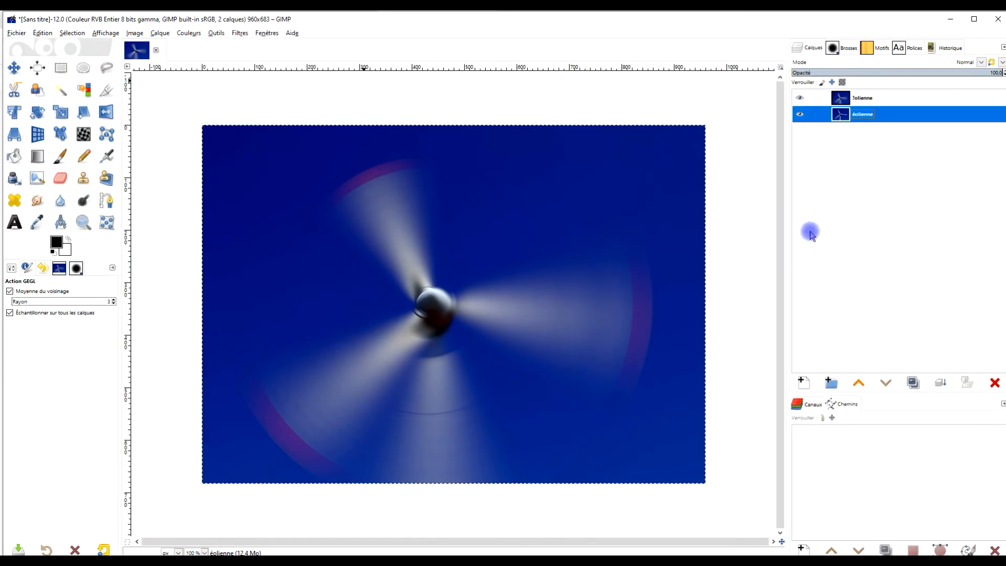
Rename the blurred layer as blur angular, then hide and show it to compare with the original
double_click(862, 97)
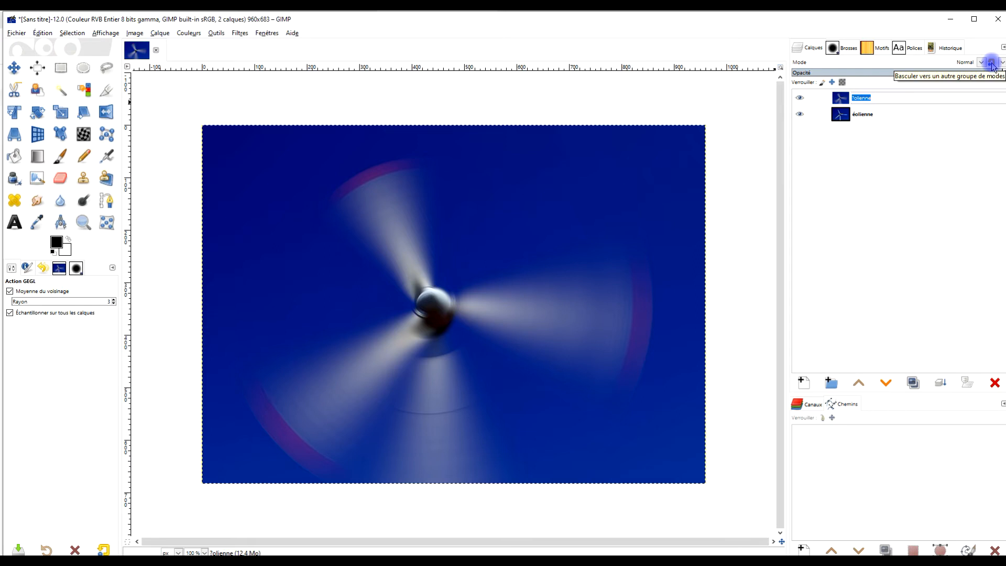
text(blur angular)
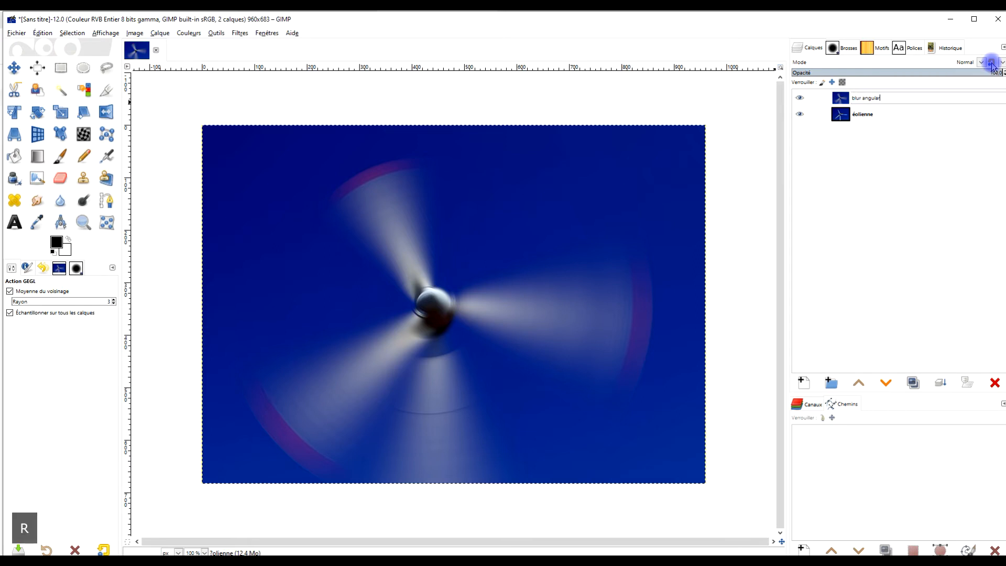
key(Return)
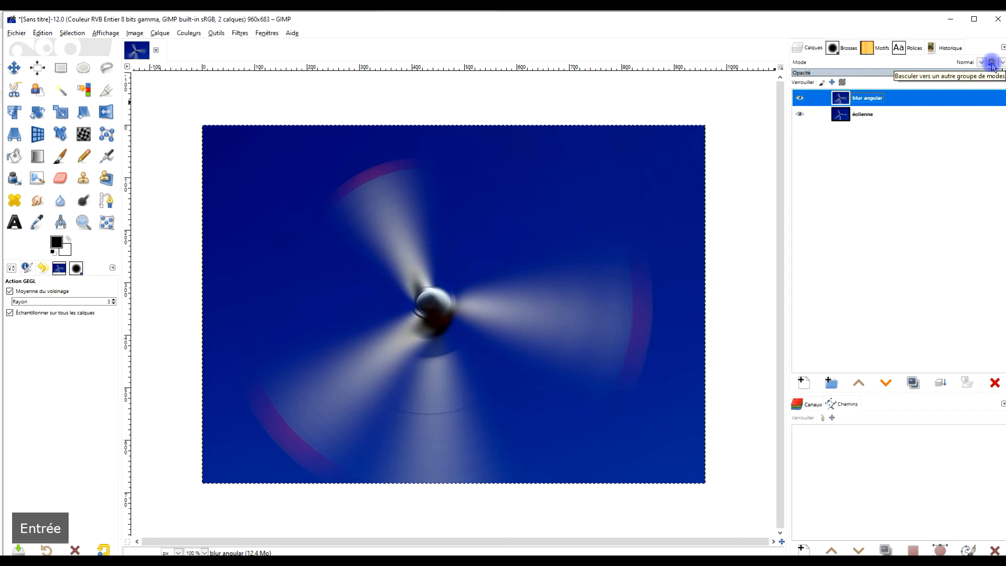
click(799, 99)
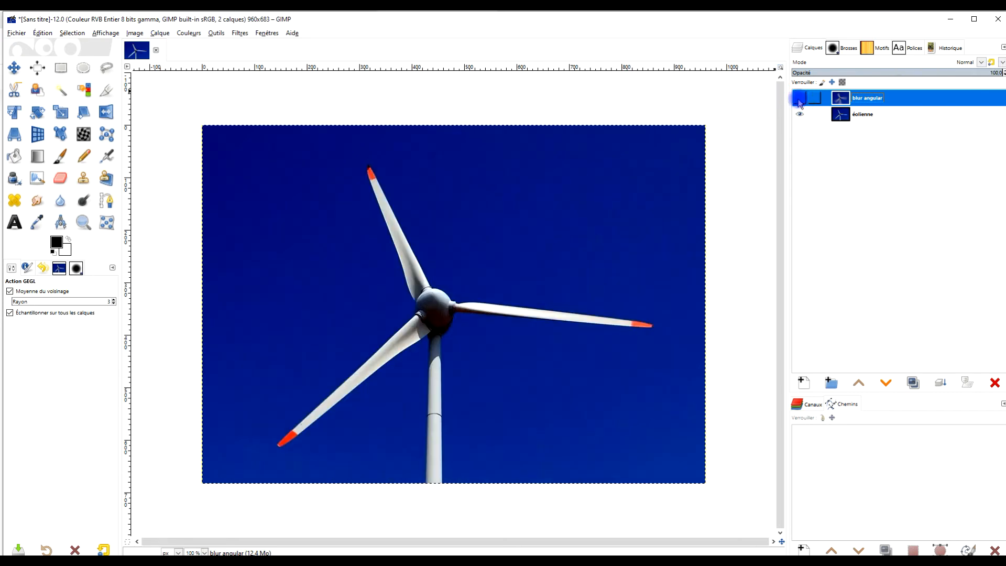
click(799, 99)
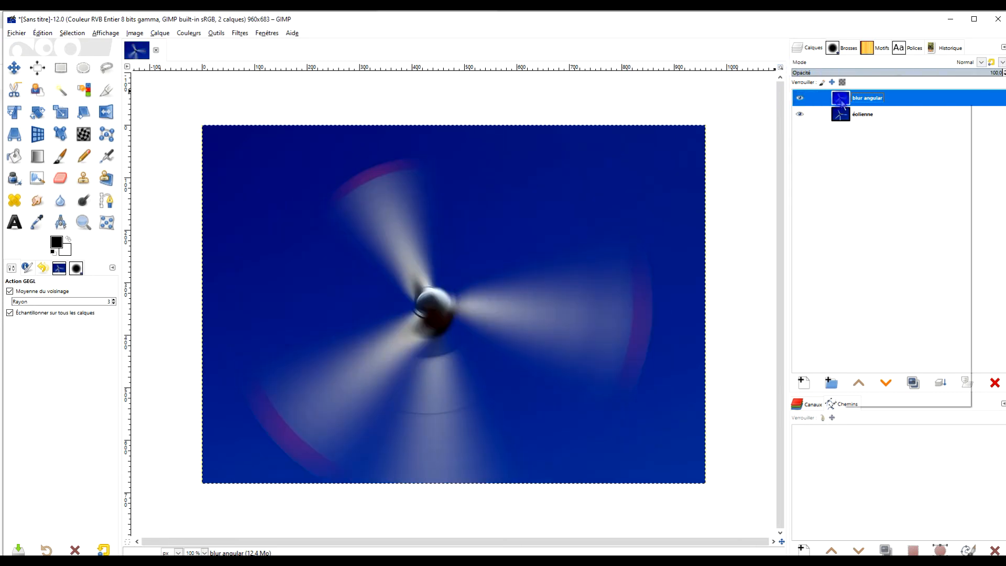
Add a white (full opacity) layer mask to the blur angular layer
right_click(842, 100)
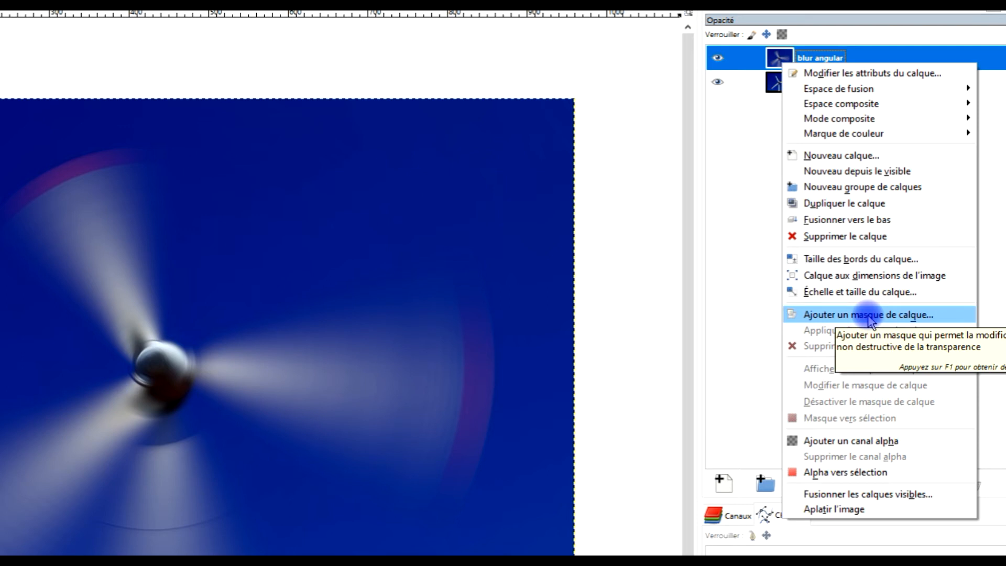
click(870, 316)
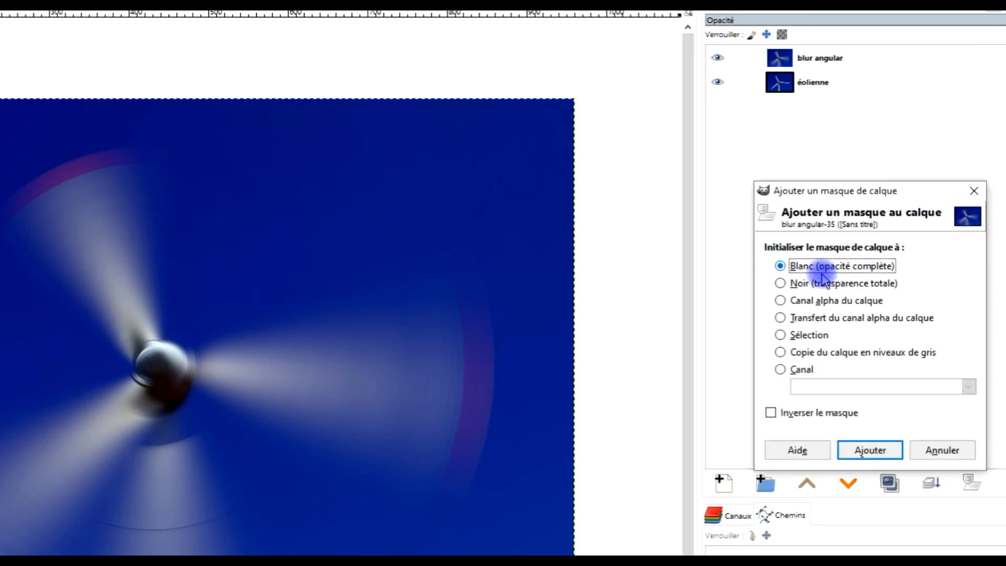
click(869, 460)
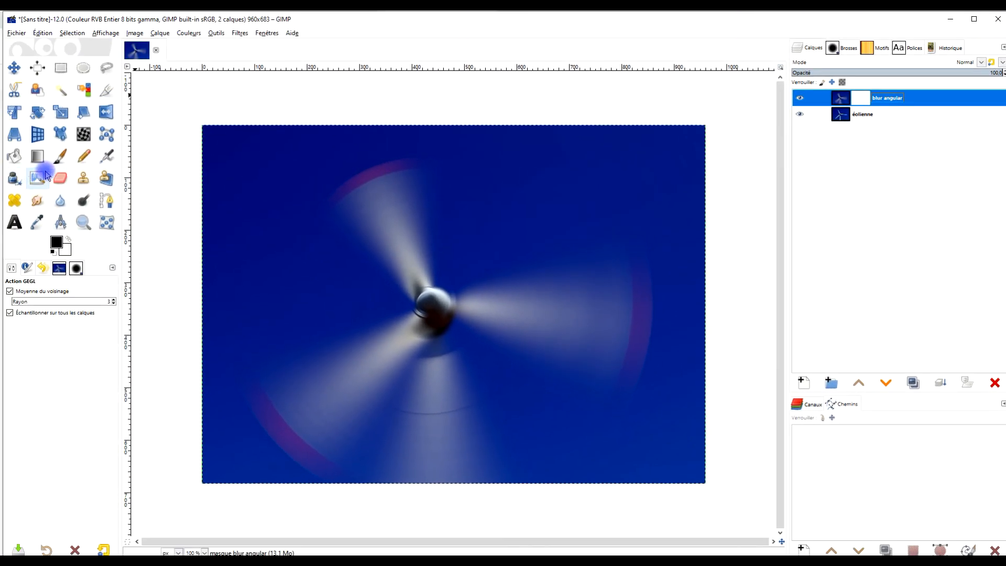
Set up the Paintbrush with black foreground, the 2. Hardness 075 brush, size 98 and opacity 100
click(61, 161)
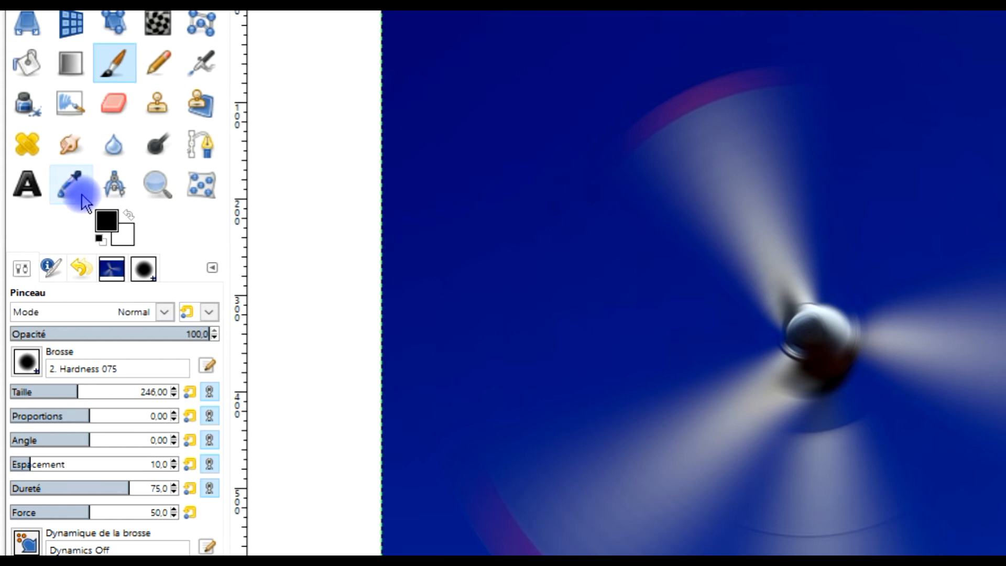
click(100, 239)
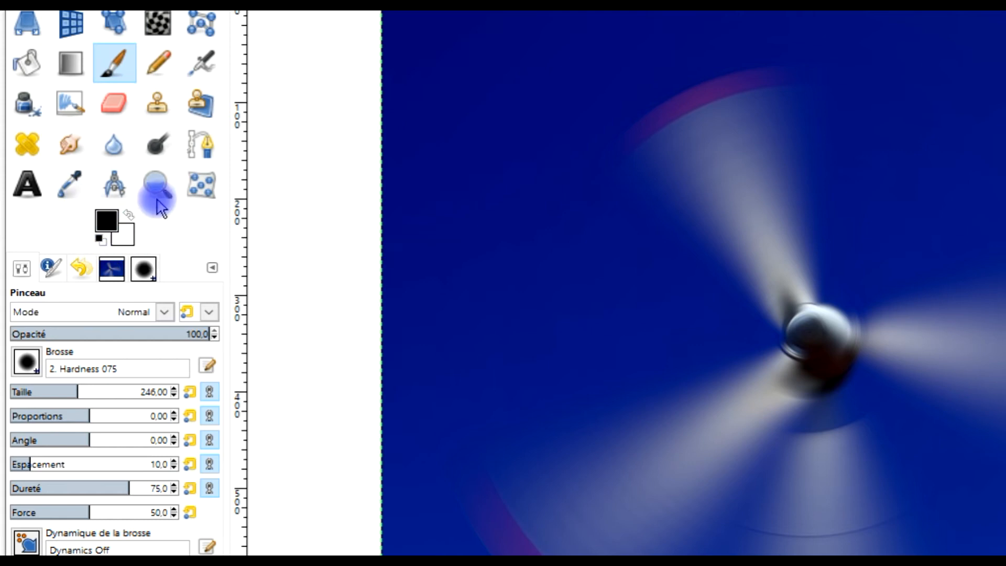
click(46, 388)
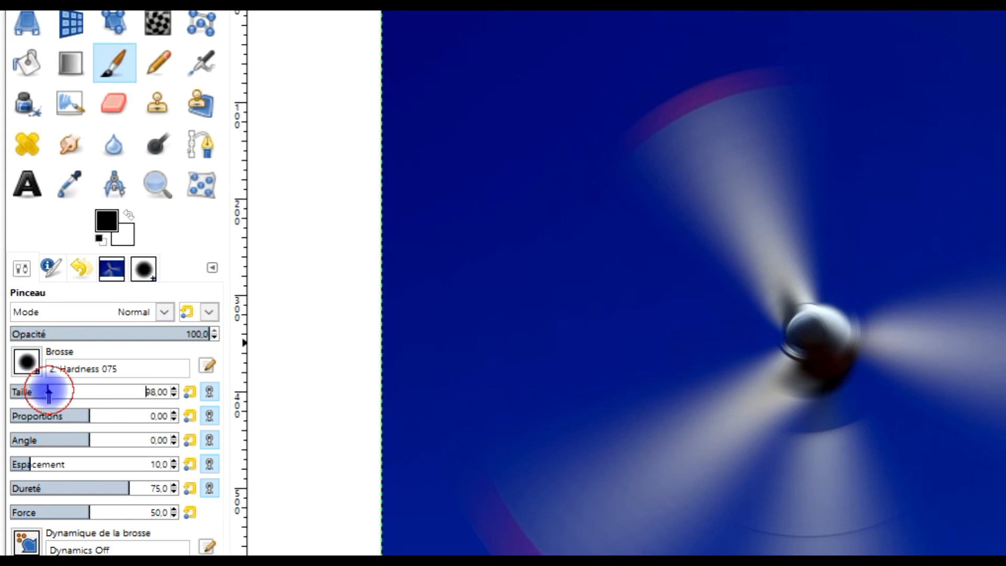
click(161, 338)
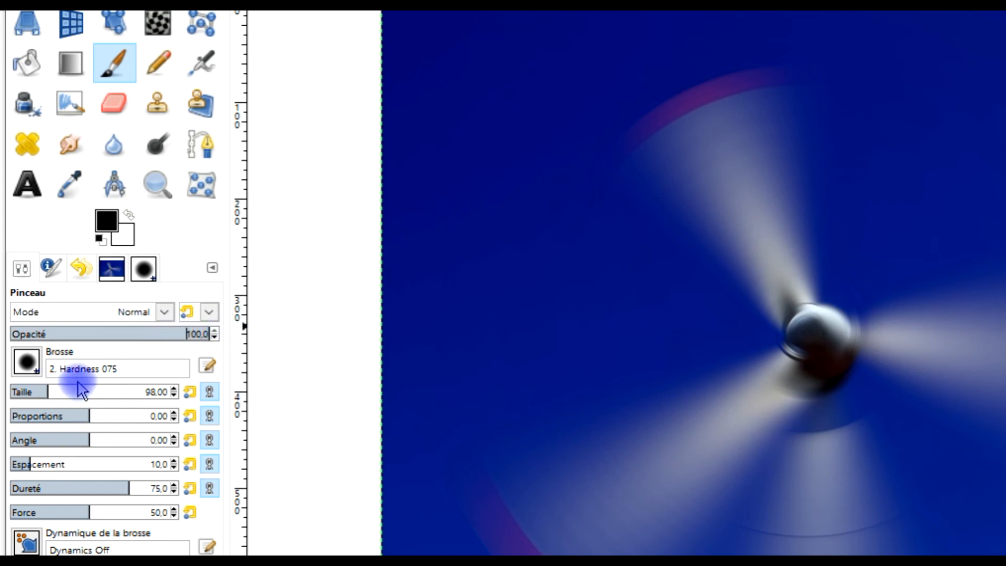
click(26, 362)
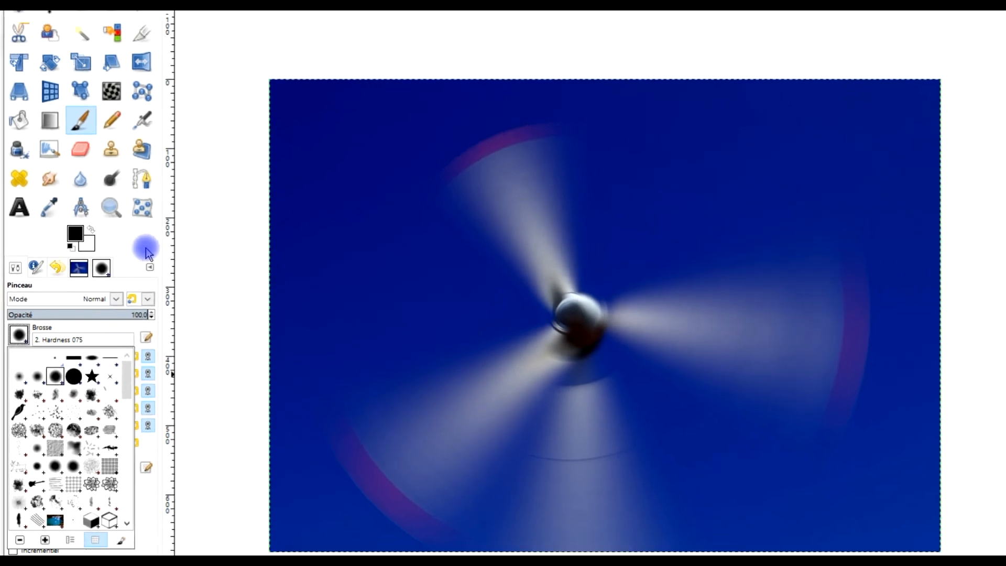
click(204, 242)
Paint black on the blur angular layer's mask over the mast and the blurred area around it to reveal the sharp mast
mouse_move(451, 379)
mouse_down()
mouse_move(420, 474)
mouse_move(449, 380)
mouse_move(451, 432)
mouse_move(448, 371)
mouse_move(434, 375)
mouse_move(451, 366)
mouse_move(459, 454)
mouse_move(469, 439)
mouse_move(491, 491)
mouse_move(432, 468)
mouse_move(436, 382)
mouse_move(402, 503)
mouse_move(449, 371)
mouse_up()
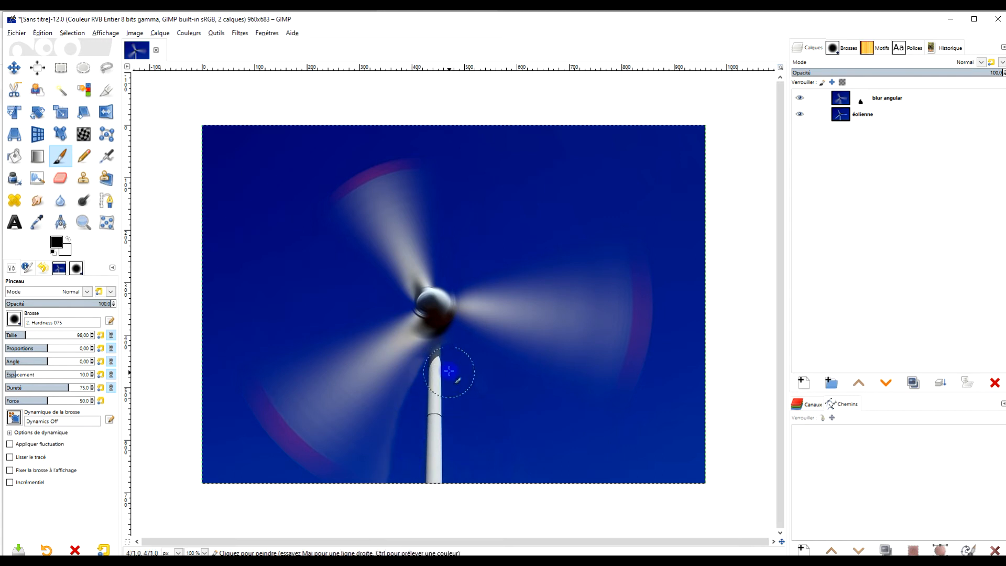
click(446, 361)
shift+click(379, 526)
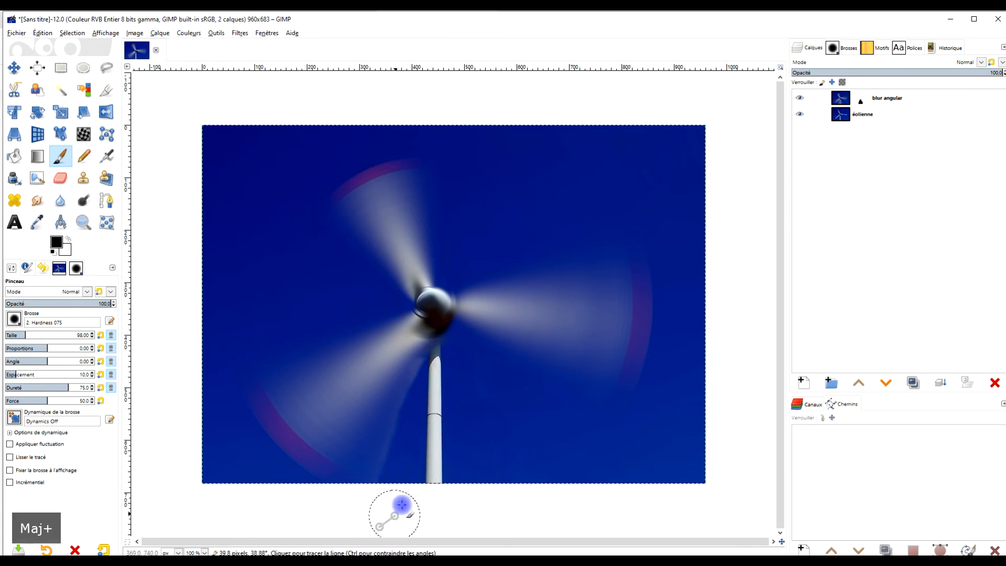
Switch to the 2. Hardness 025 brush at size 51 and refine the mask along the mast's top and the lower-left blade's edge
click(14, 318)
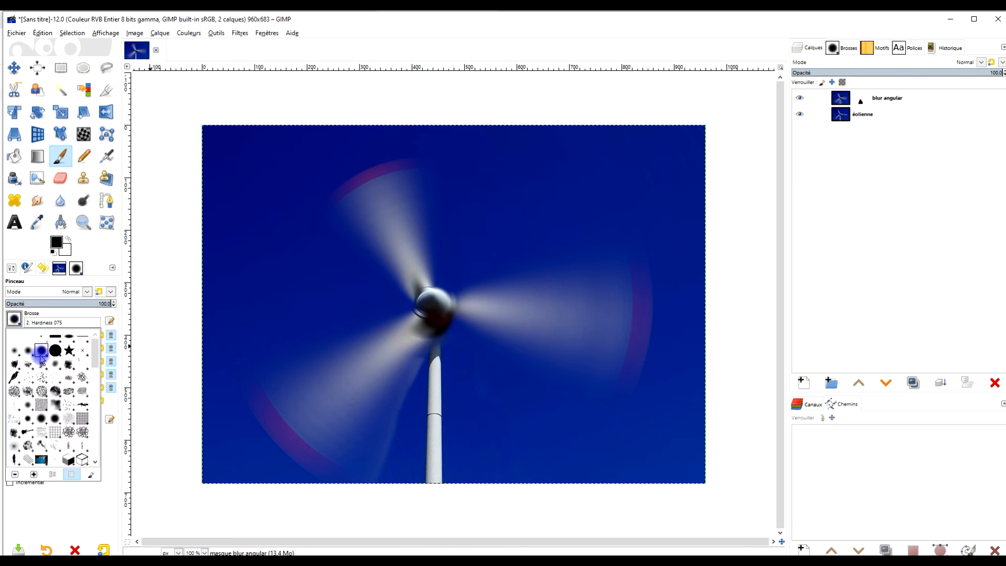
click(13, 350)
click(439, 361)
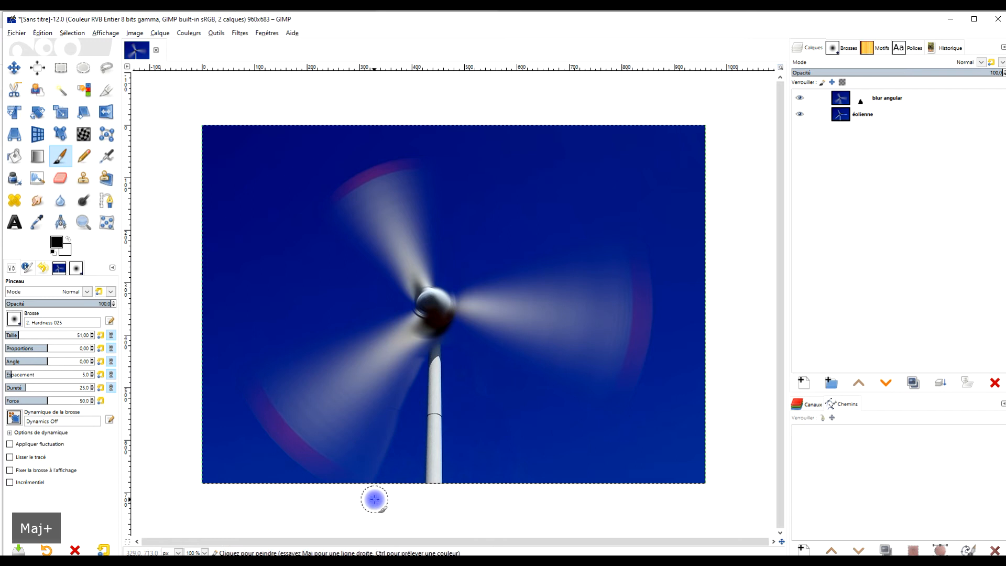
shift+click(435, 355)
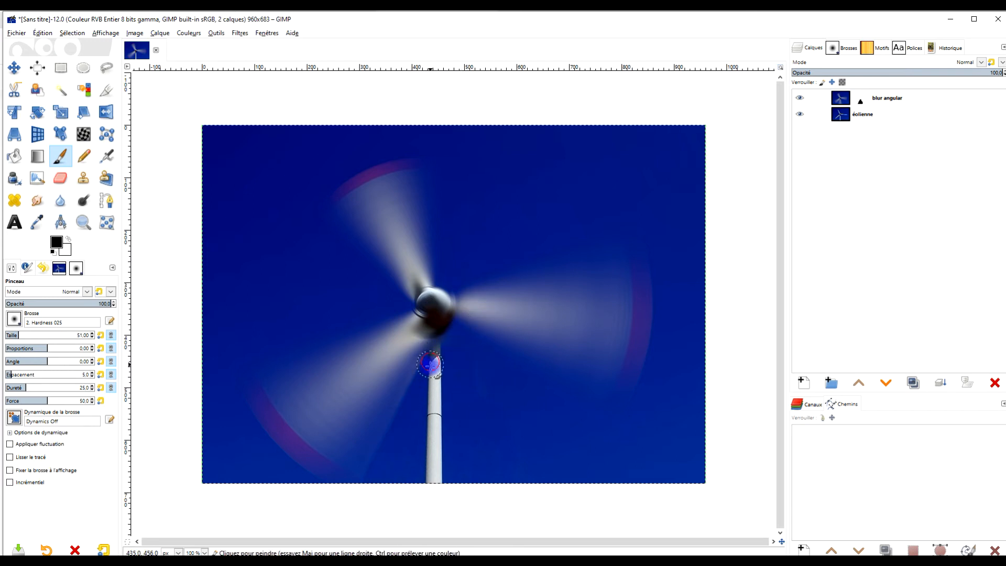
scroll(465, 399, down, 1)
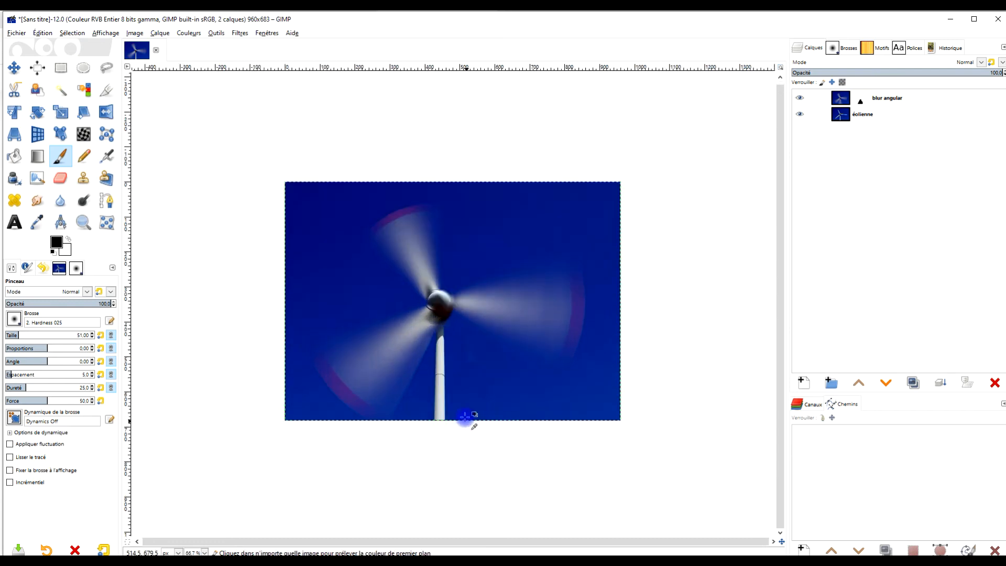
scroll(464, 419, up, 2)
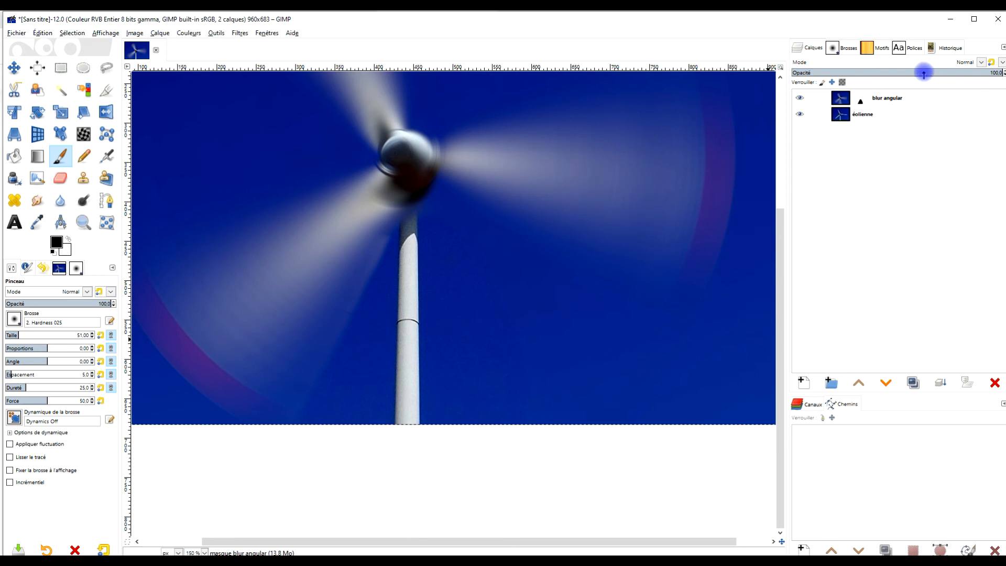
Display the blur angular layer's mask on its own to inspect the painted area, then return to the normal image view
click(862, 101)
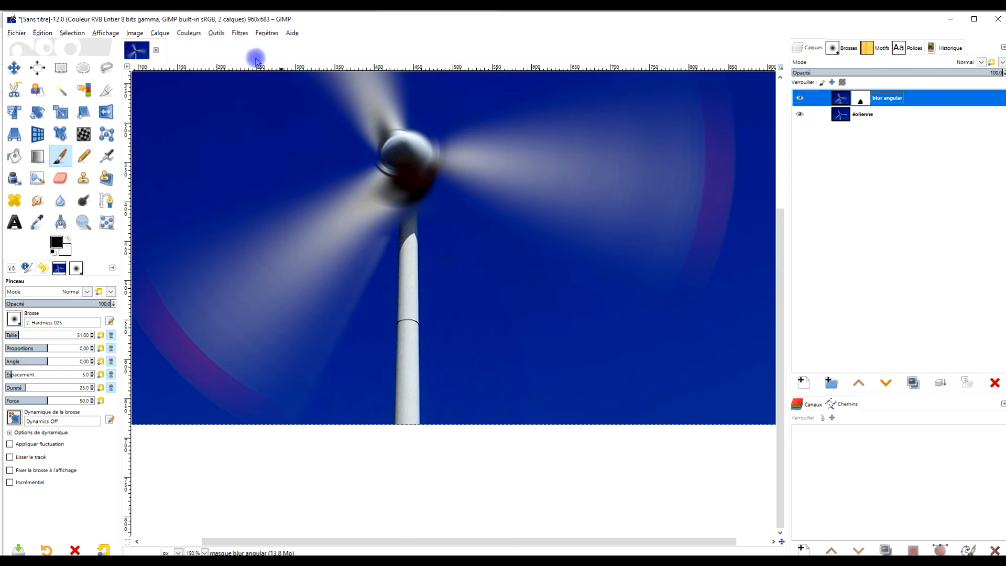
right_click(860, 99)
click(909, 301)
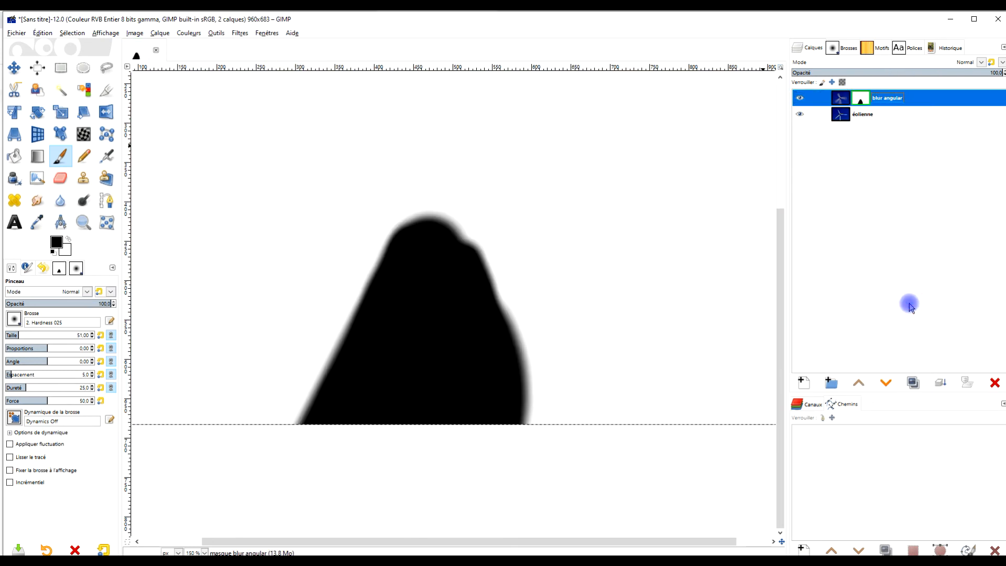
click(862, 99)
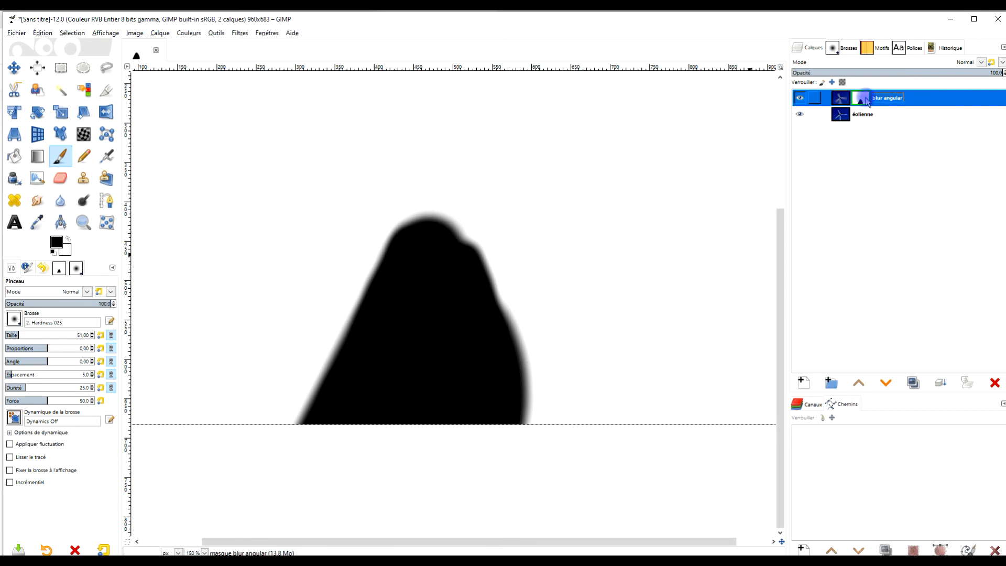
right_click(863, 101)
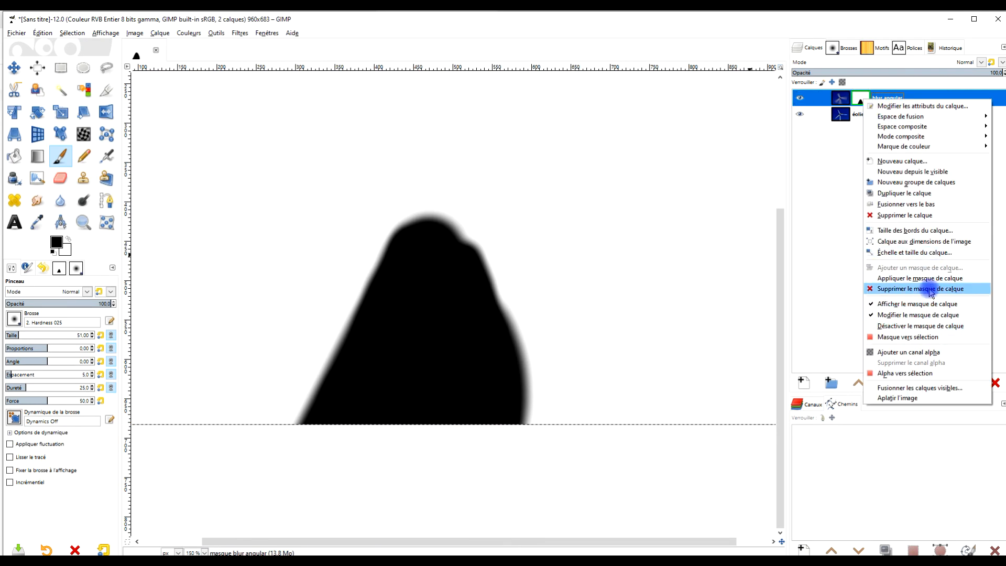
click(908, 304)
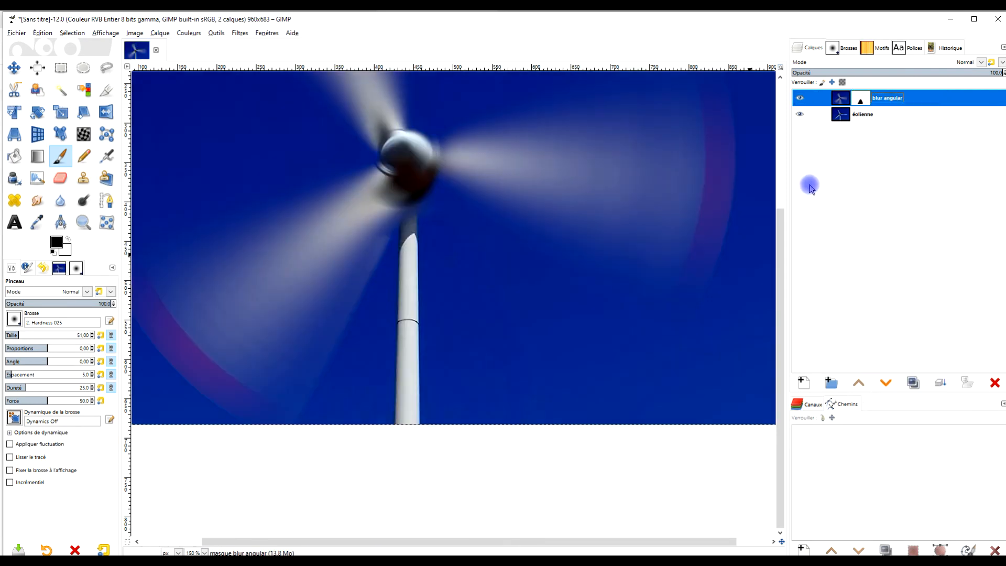
Soften the blur angular layer's mask with a Gaussian blur of size 9.78 in X and Y
drag(464, 250, 478, 353)
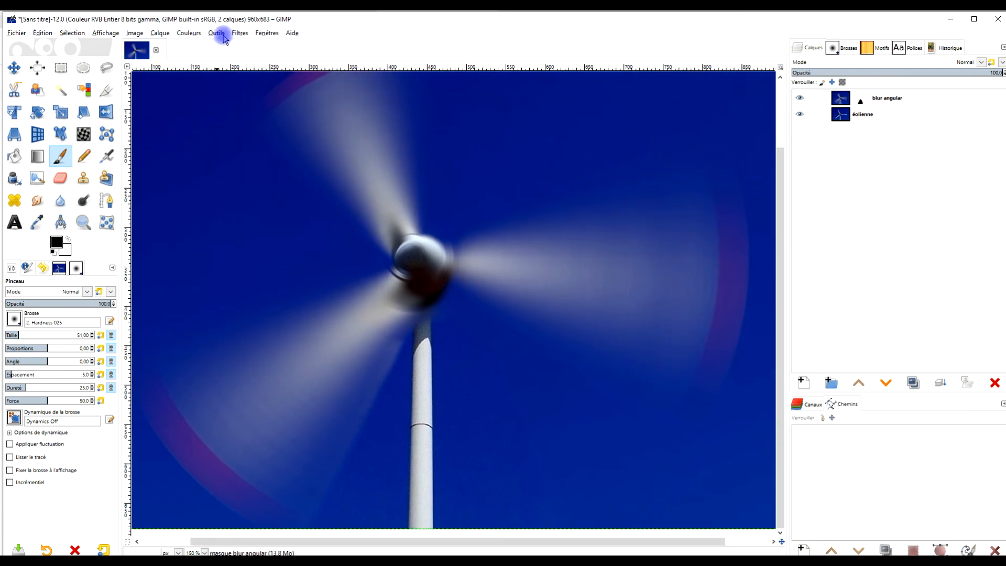
click(240, 33)
mouse_move(266, 98)
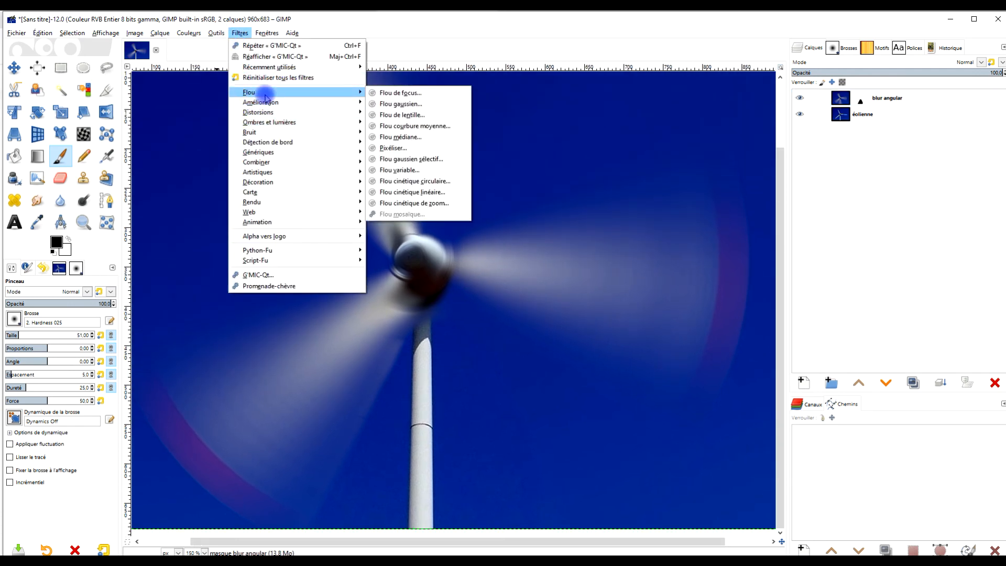
click(382, 105)
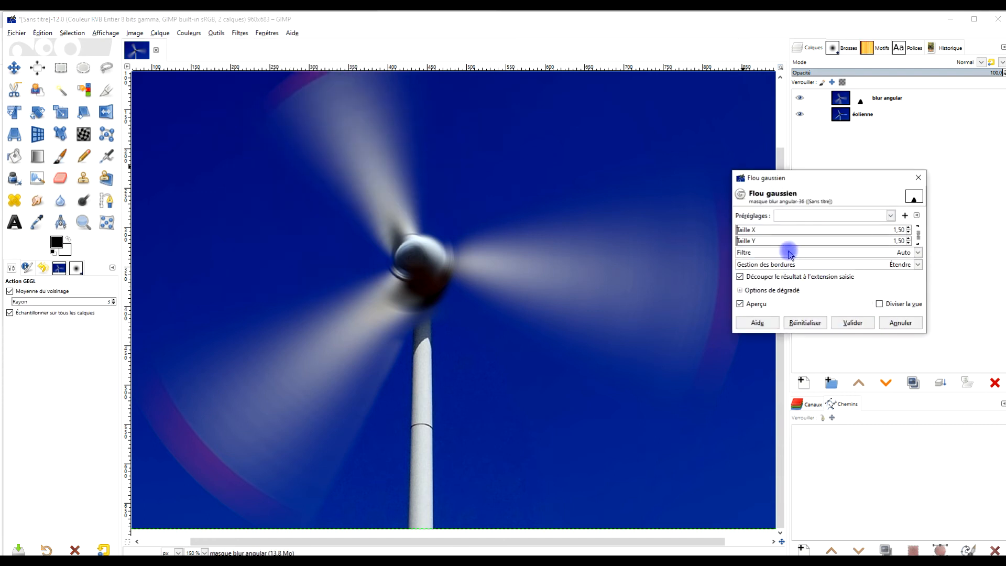
click(749, 229)
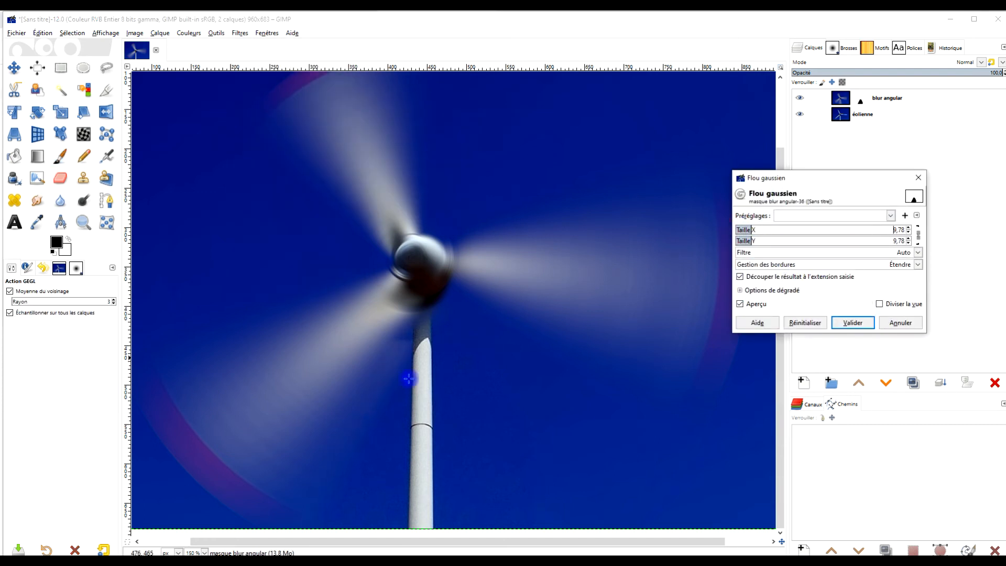
click(859, 325)
Hide and show the blur angular layer to compare the masked blur with the original turbine
drag(574, 300, 557, 364)
scroll(602, 240, down, 2)
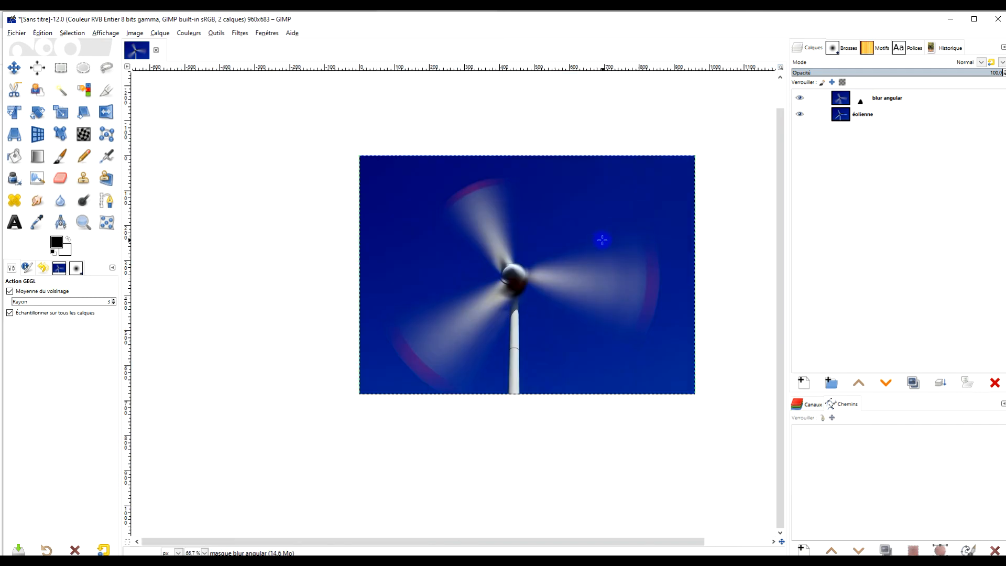
scroll(602, 240, up, 1)
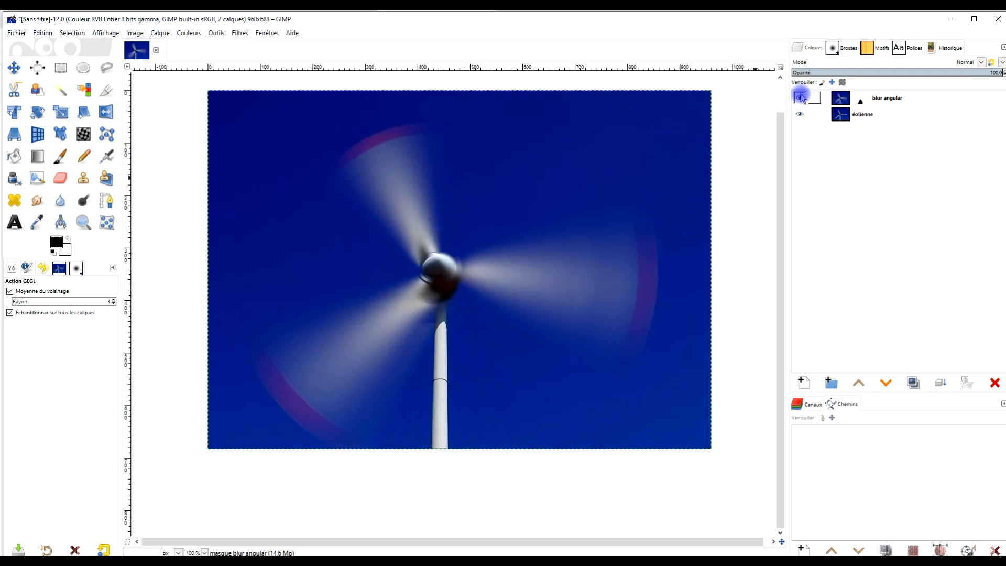
click(800, 97)
click(801, 97)
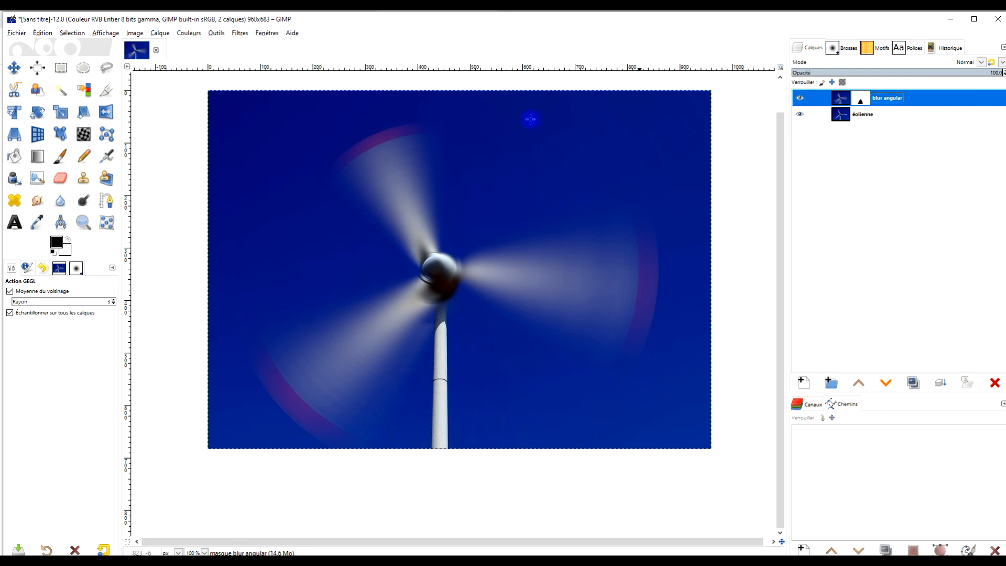
click(79, 220)
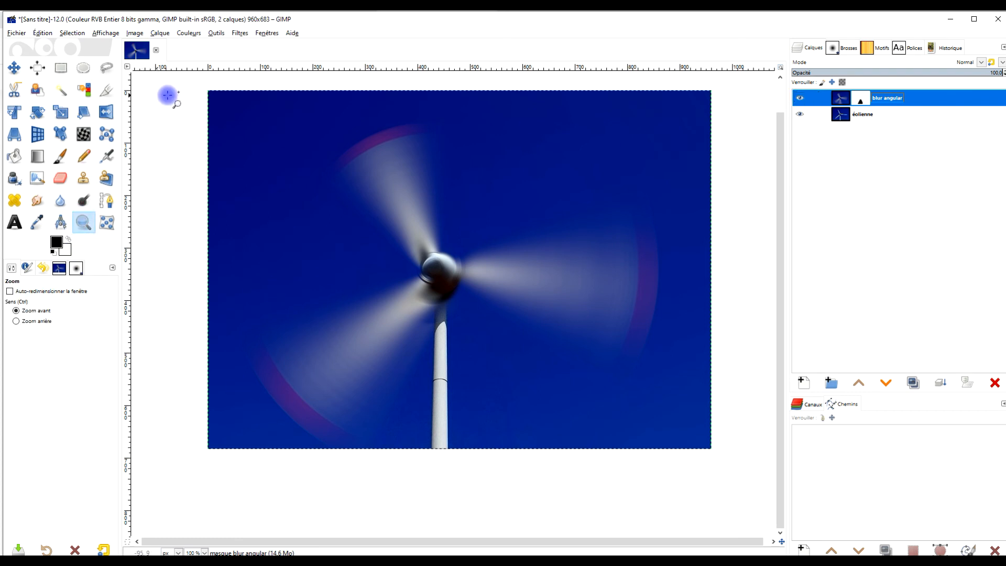
drag(204, 85, 719, 450)
Switch to the browser and copy the purple balloon flower photo from its Pixabay page
click(17, 559)
click(309, 19)
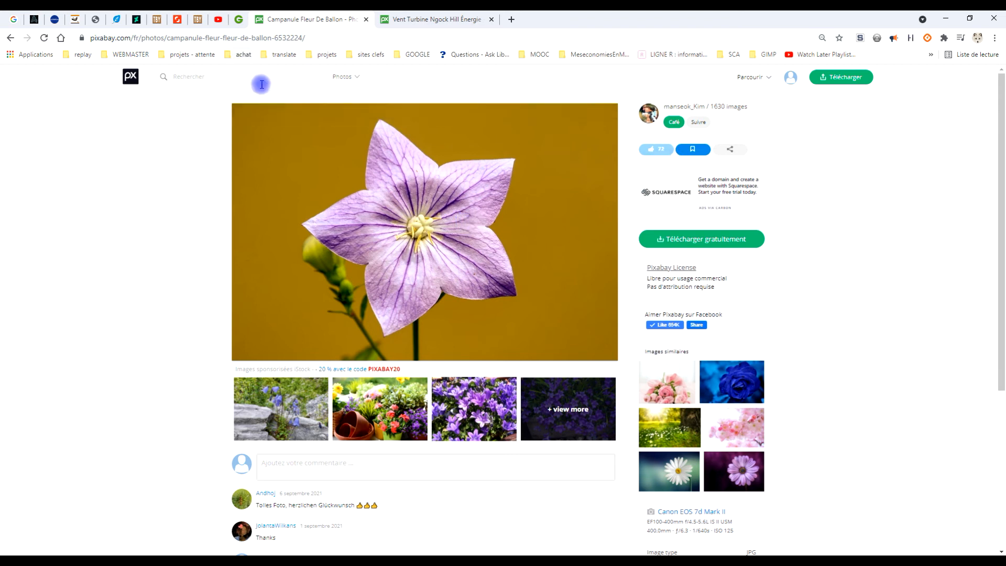
right_click(412, 182)
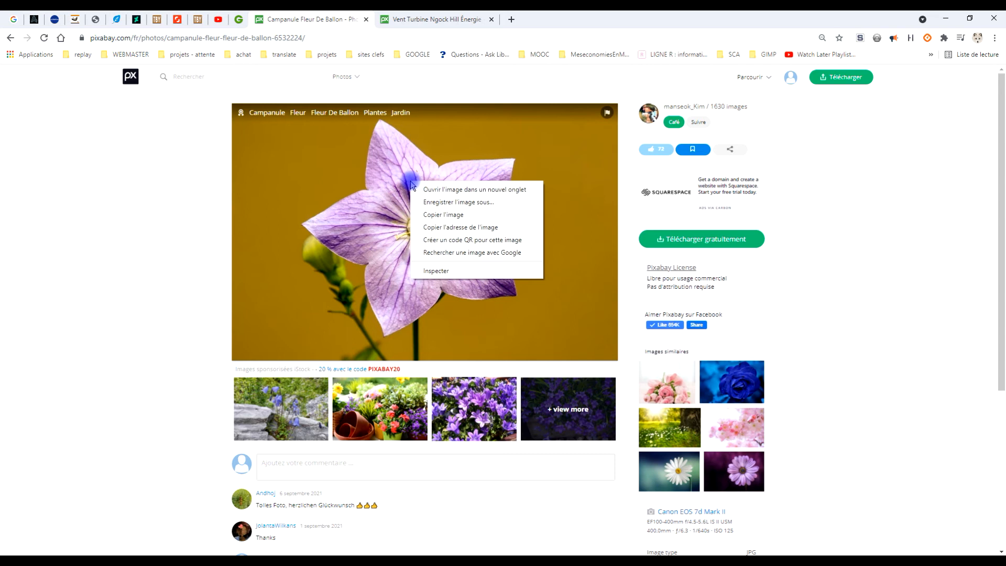
click(460, 215)
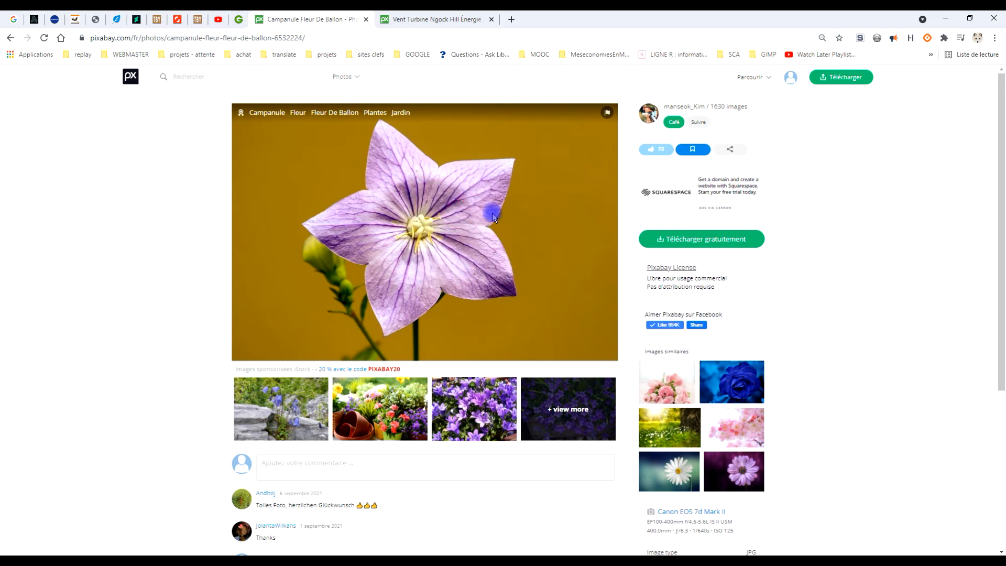
click(696, 239)
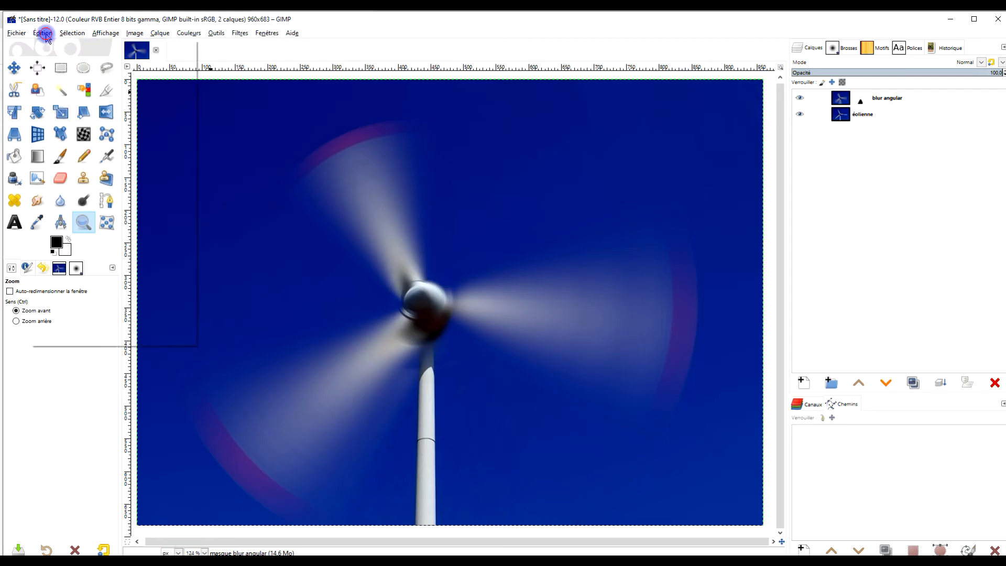
Switch back to GIMP and paste the copied flower photo as a new image
click(43, 33)
mouse_move(192, 158)
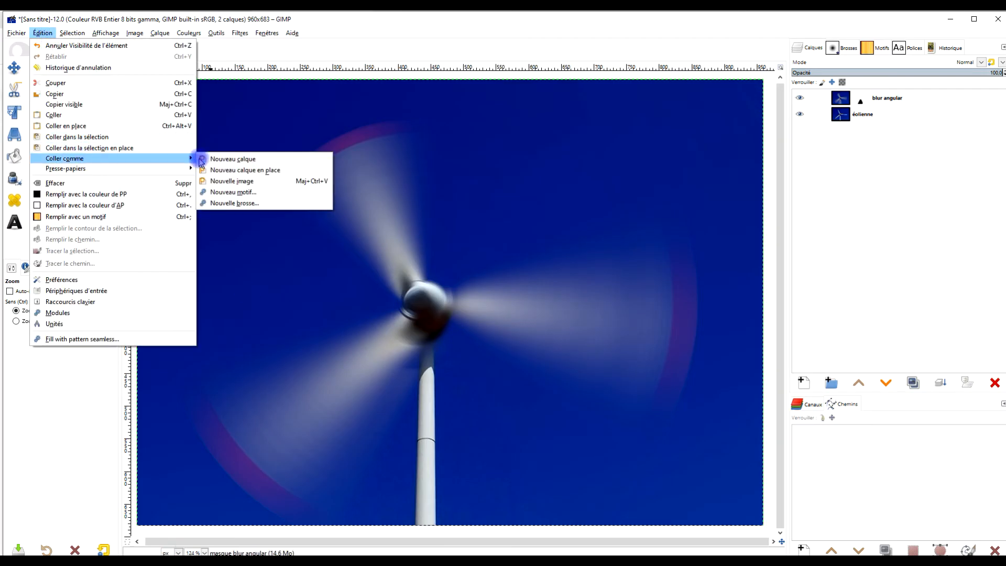
click(219, 181)
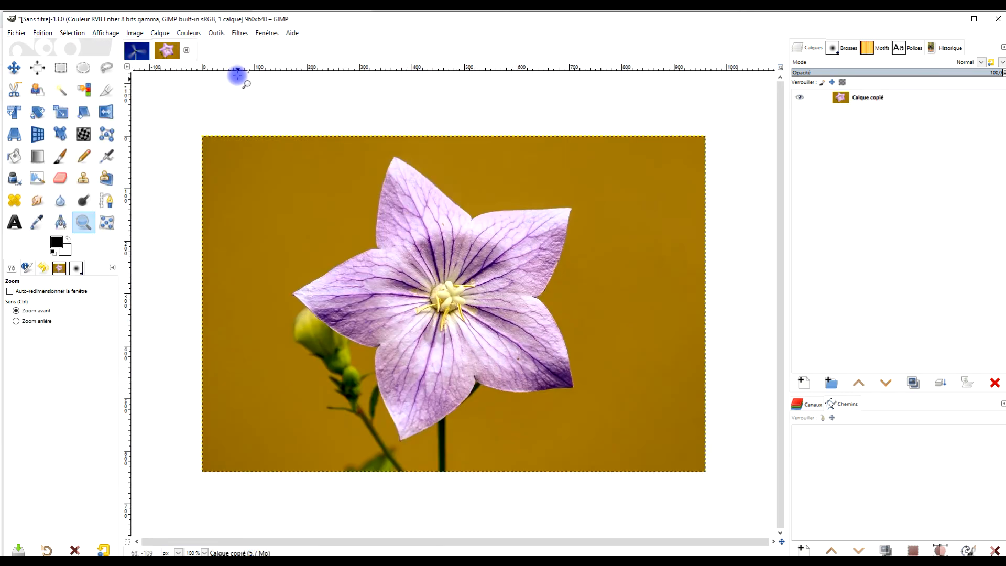
Open G'MIC's Blur [Angular] on the flower and set the amplitude to 10.98 % and the sharpness to 225.5
click(237, 33)
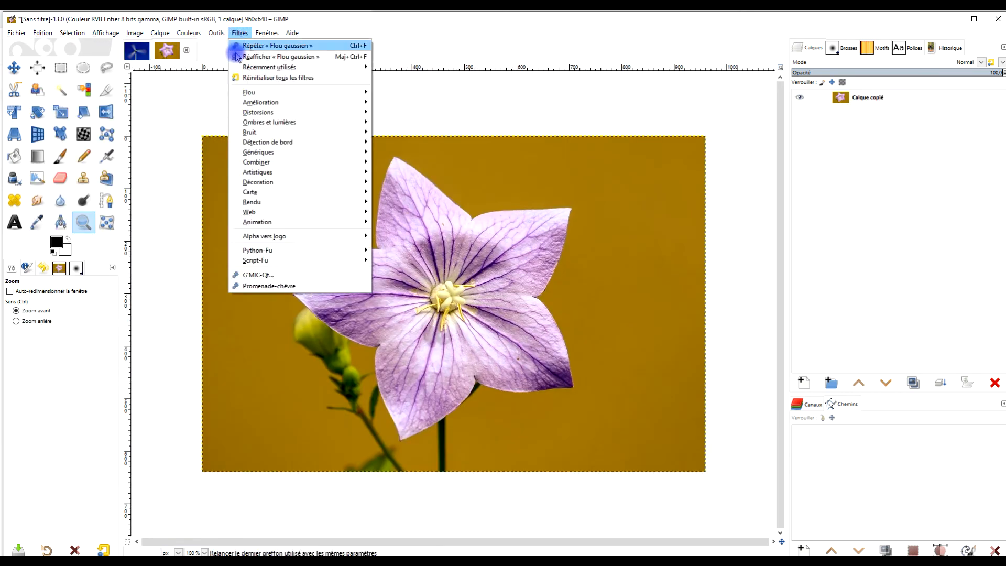
click(265, 279)
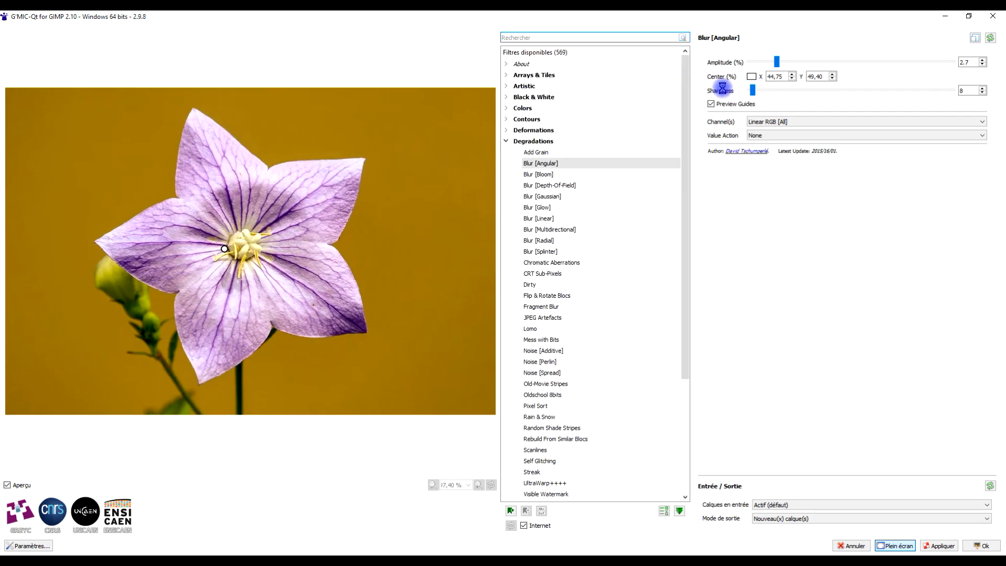
drag(779, 65, 863, 66)
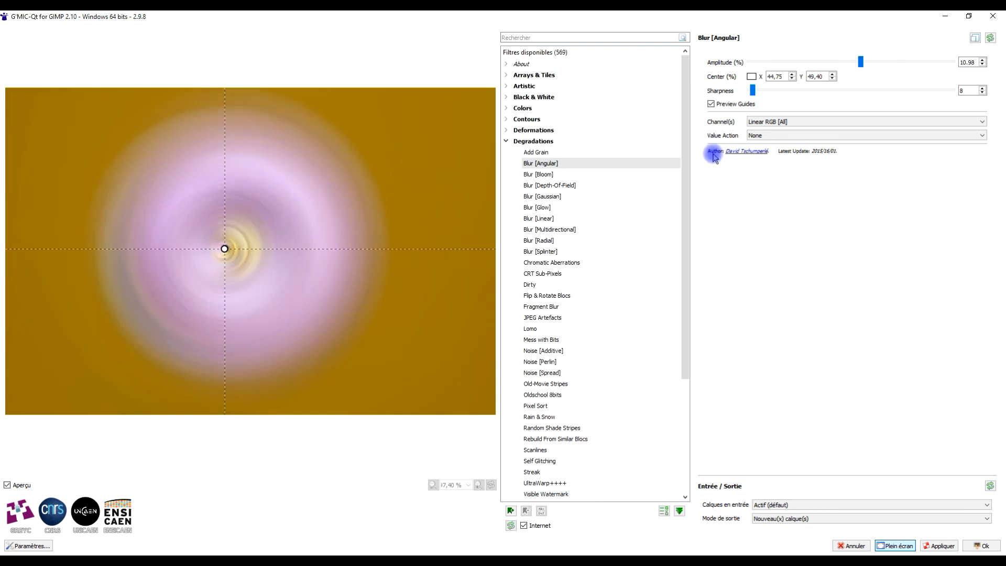
drag(753, 93, 768, 94)
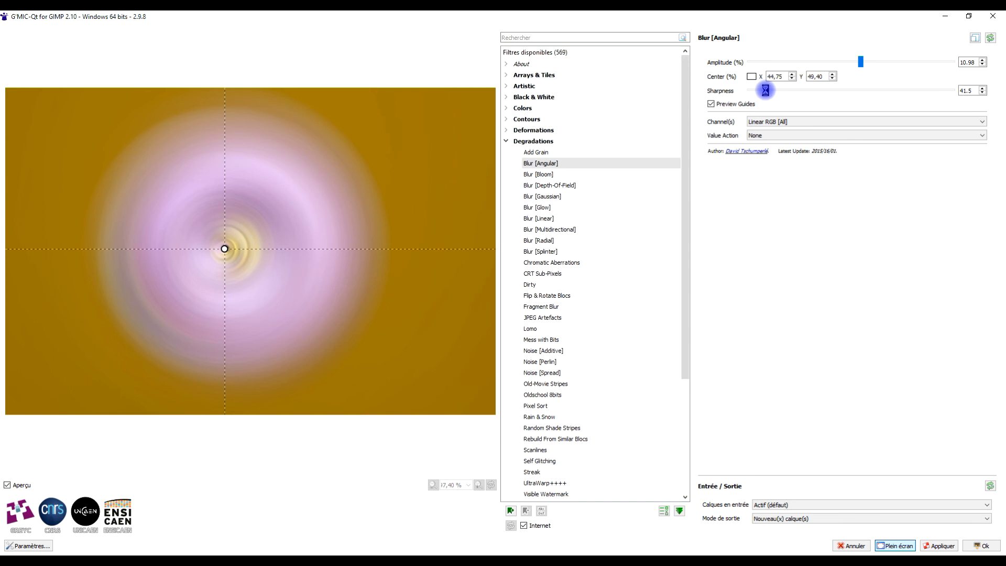
drag(766, 94, 841, 94)
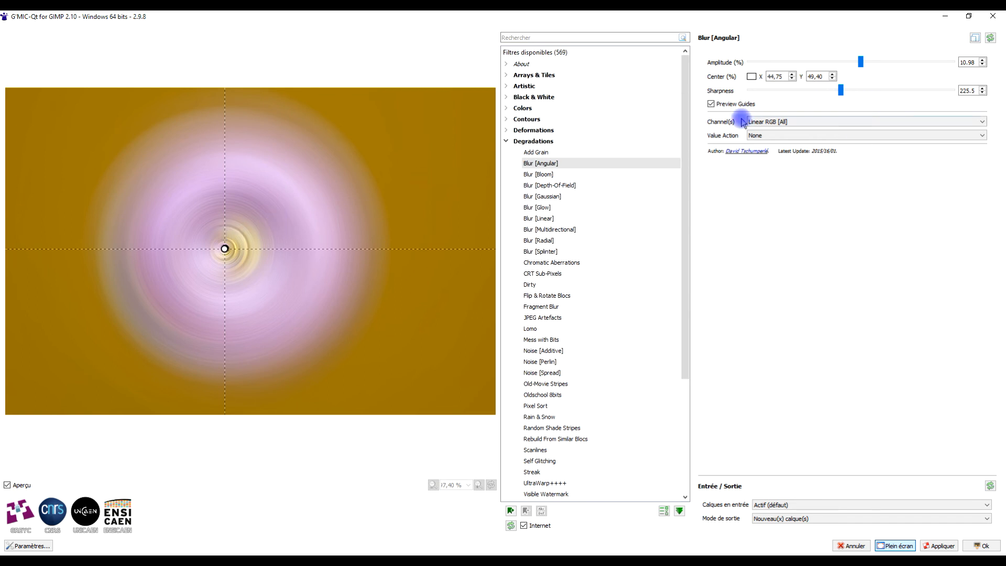
Move the blur centre onto the flower's heart at X 47.75, Y 48.07 and set the sharpness to 339.5
right_click(305, 214)
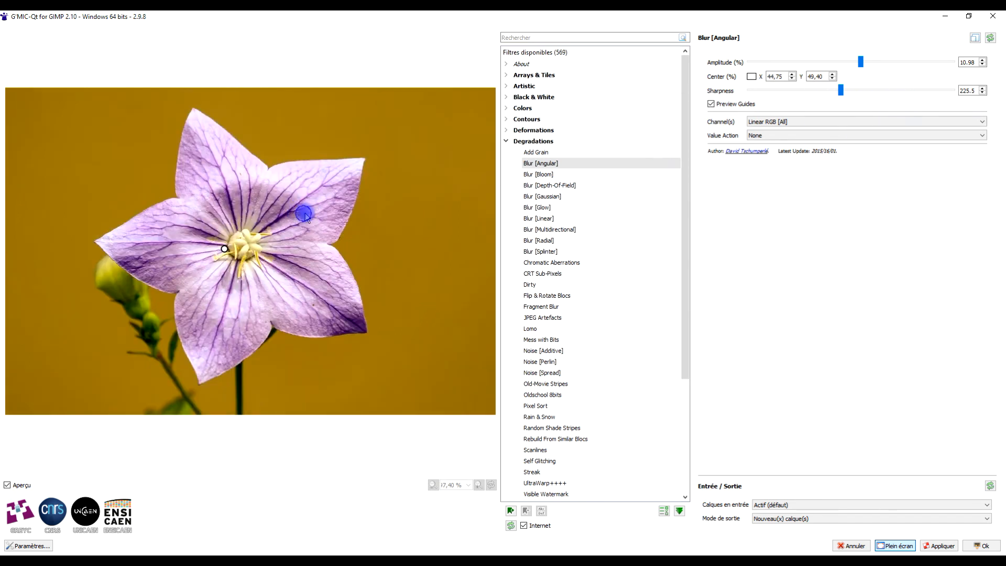
drag(224, 249, 240, 247)
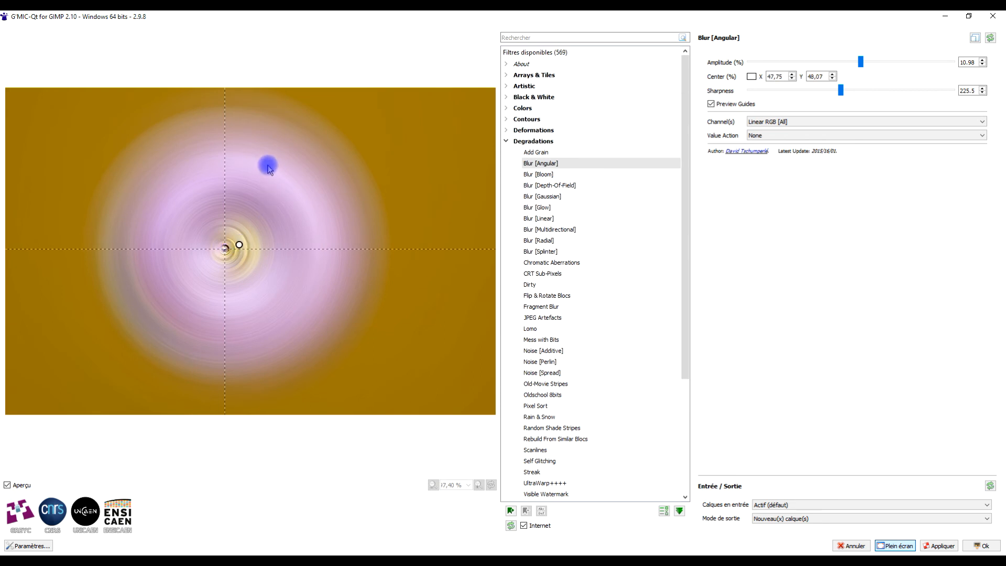
right_click(272, 222)
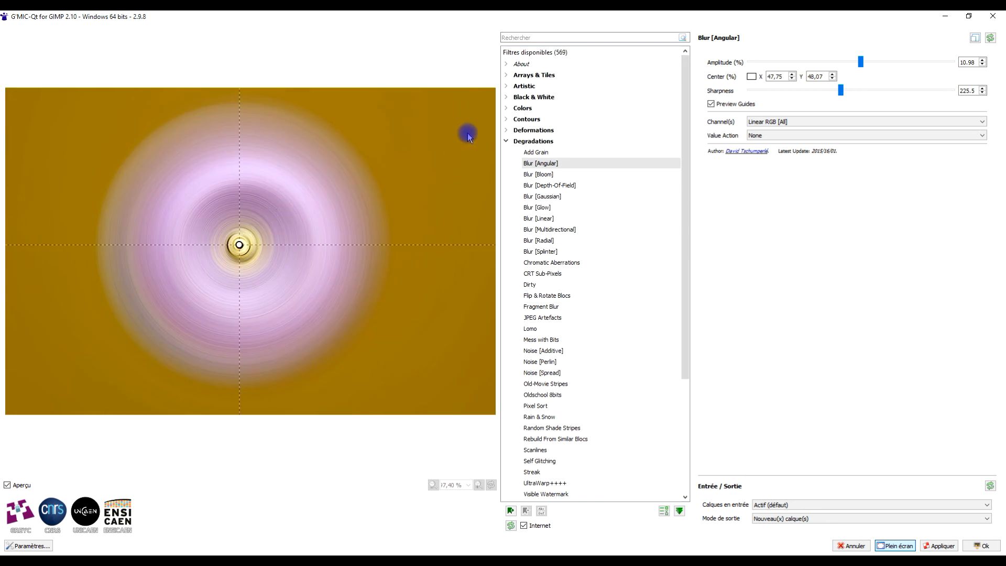
drag(841, 91, 888, 94)
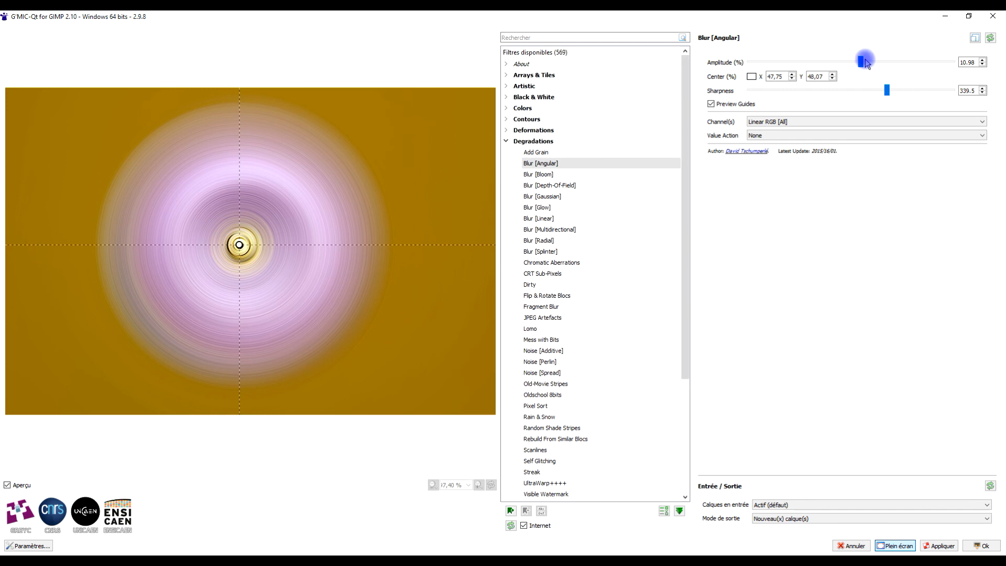
Set the angular blur's amplitude to 8.92 % and its channels to RGBA [All]
drag(861, 61, 839, 63)
click(805, 121)
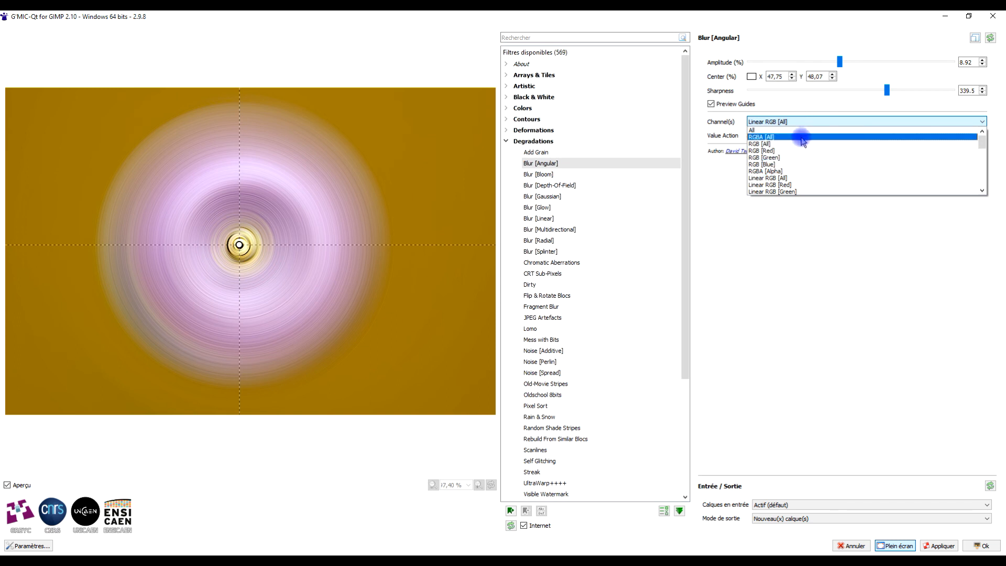
click(801, 139)
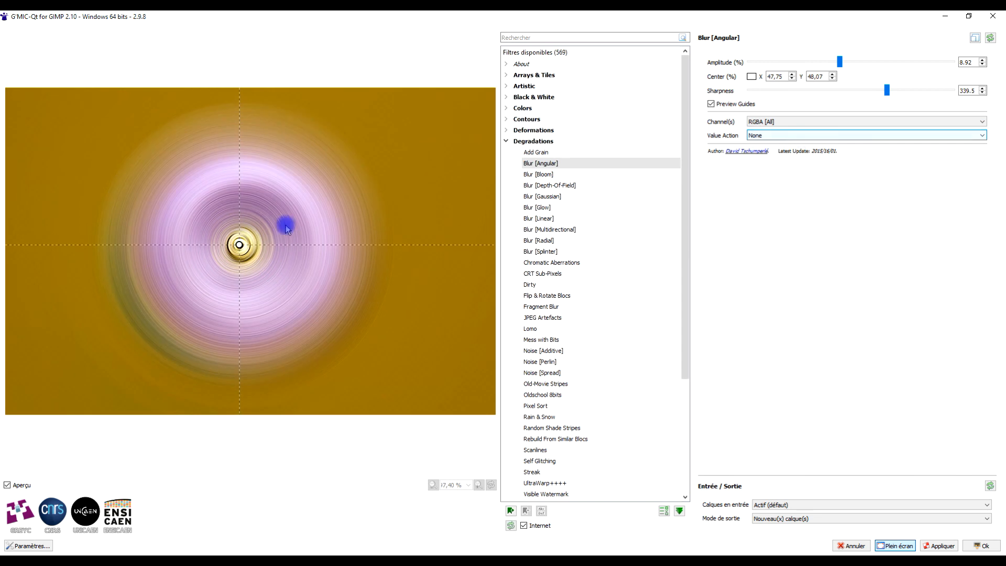
Try the angular blur on only the RGB [Red] channel and on only the Linear RGB [Green] channel
click(774, 122)
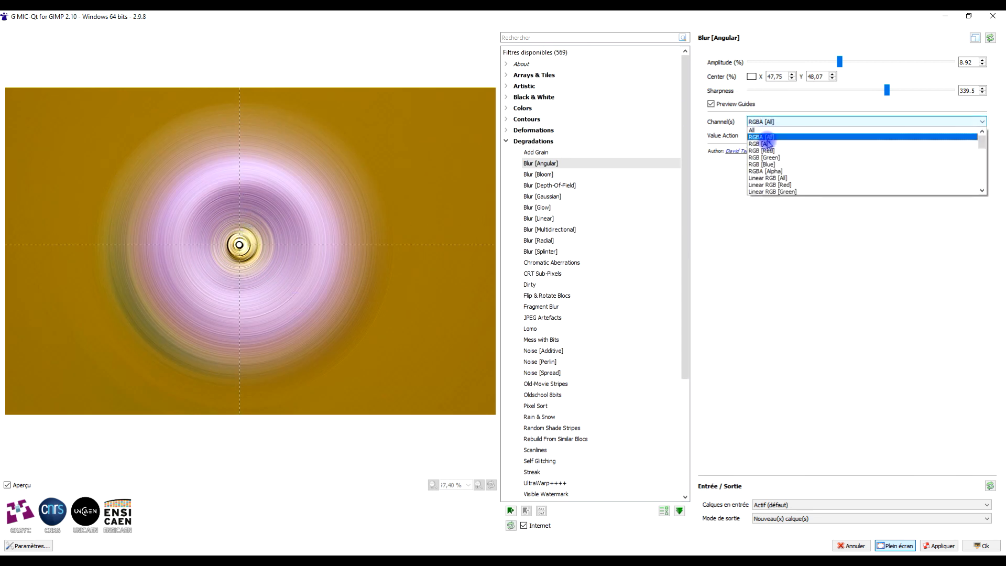
click(804, 155)
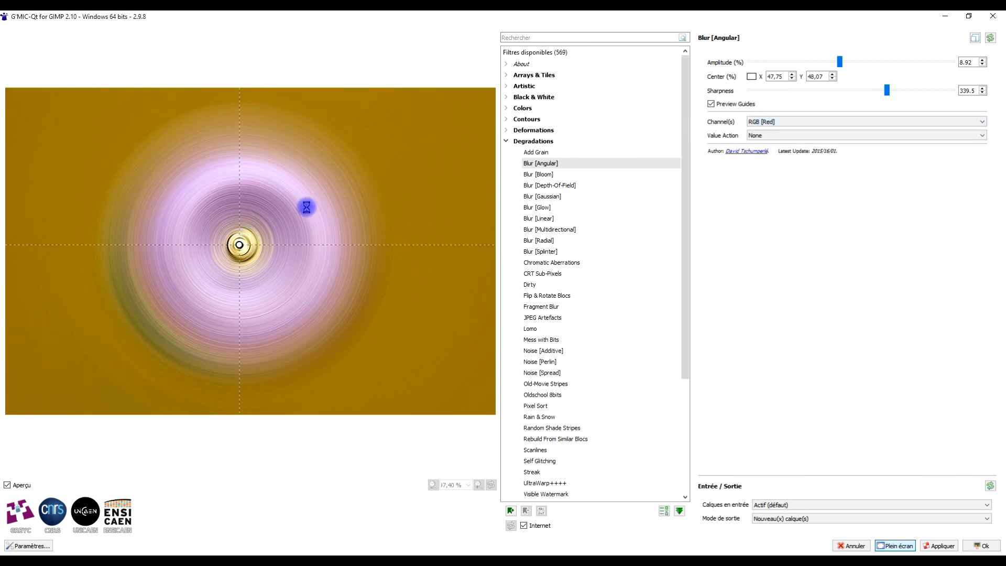
click(786, 125)
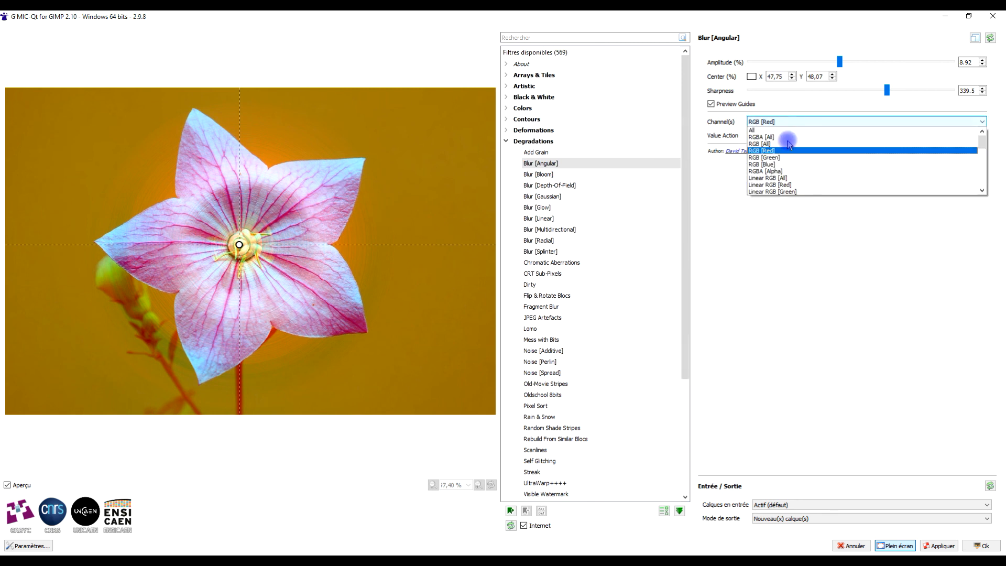
click(800, 192)
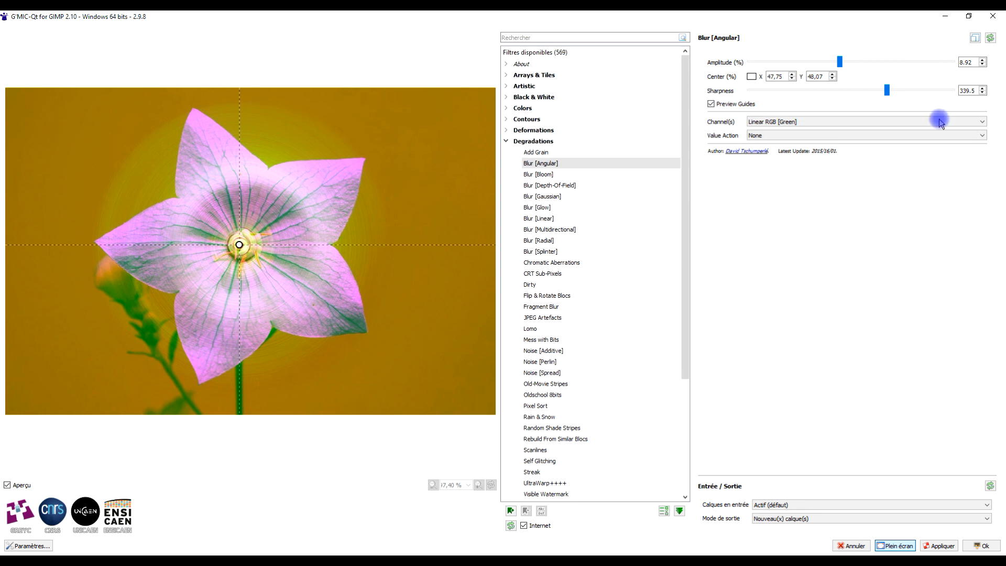
Set the blur's channels to RGB [All] and apply the filter to the flower as a new layer
click(844, 126)
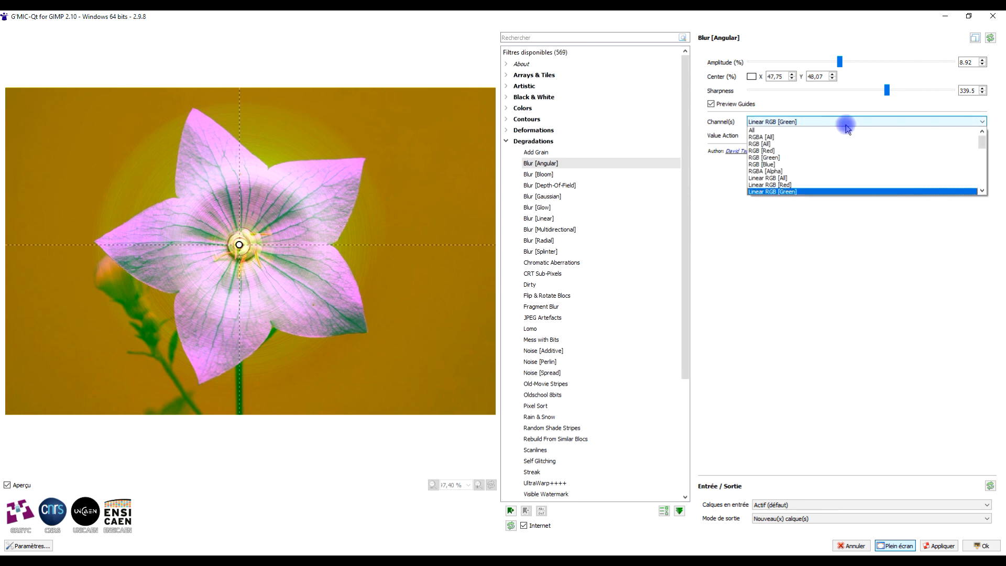
click(829, 140)
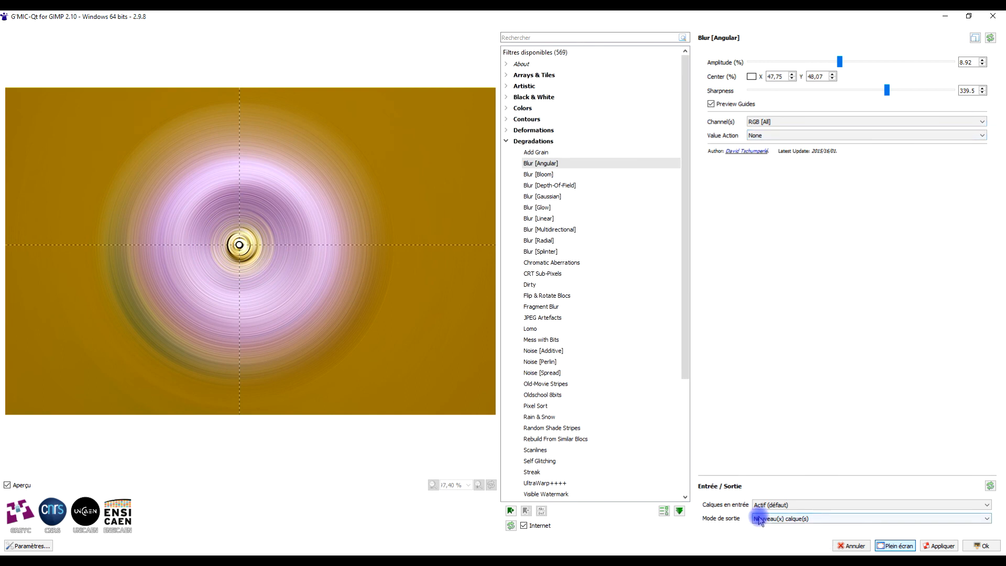
click(978, 546)
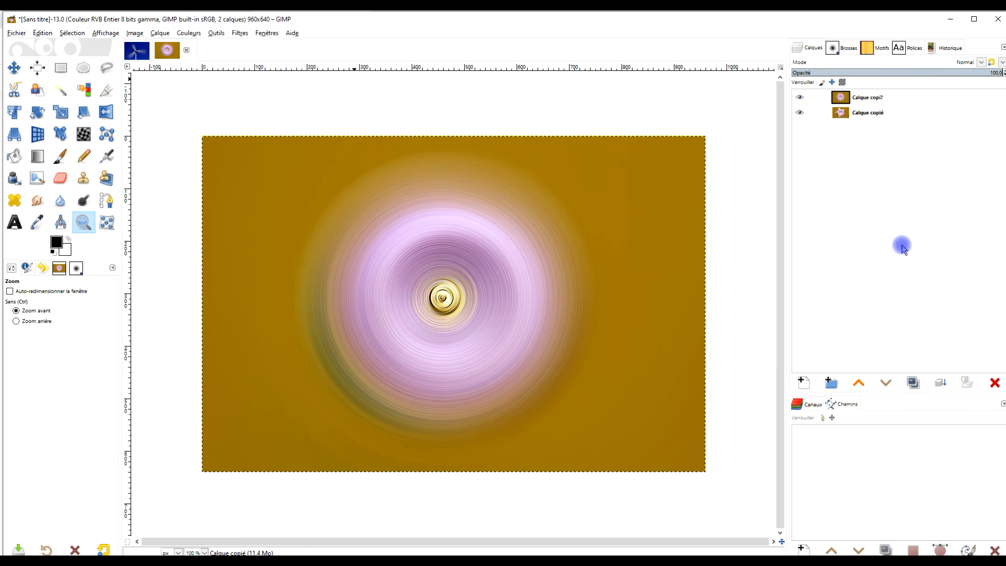
Toggle the visibility of the blurred top layer off and on to compare it with the original flower
click(802, 97)
click(802, 97)
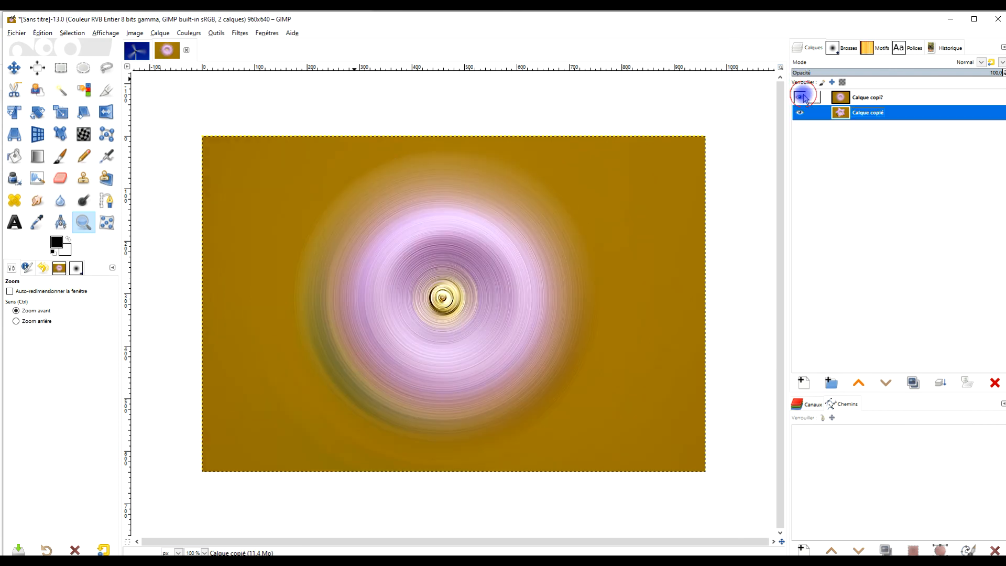